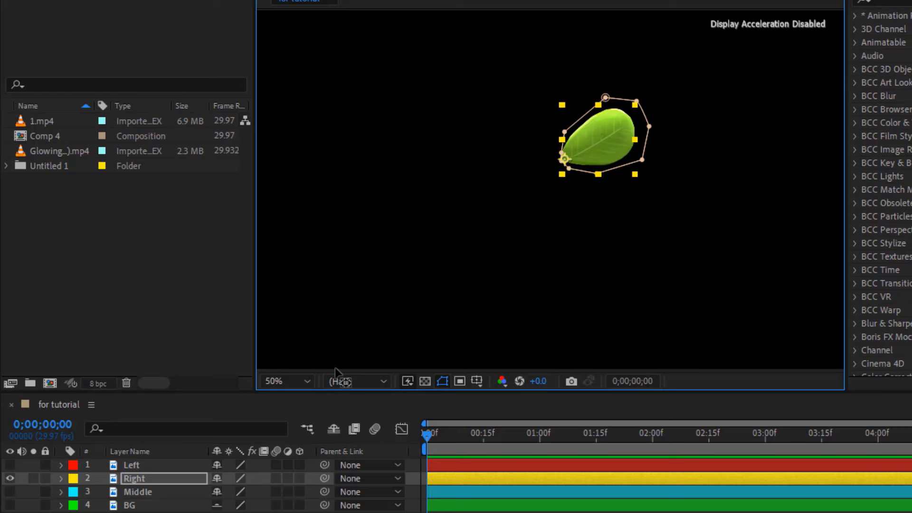
- Show the Left layer in place of Right and move its anchor point to the base of the leaf
left_click(9, 464)
left_click(9, 478)
left_click(148, 465)
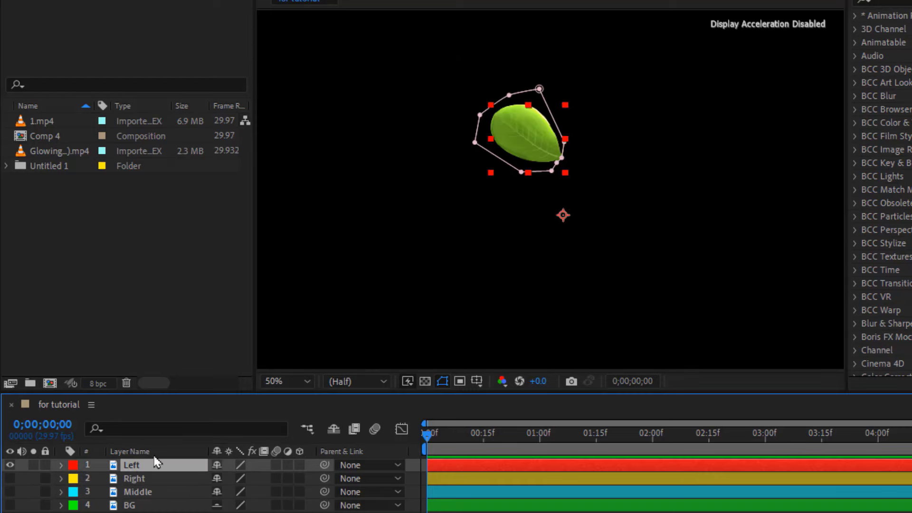
left_click_drag(564, 208, 565, 199)
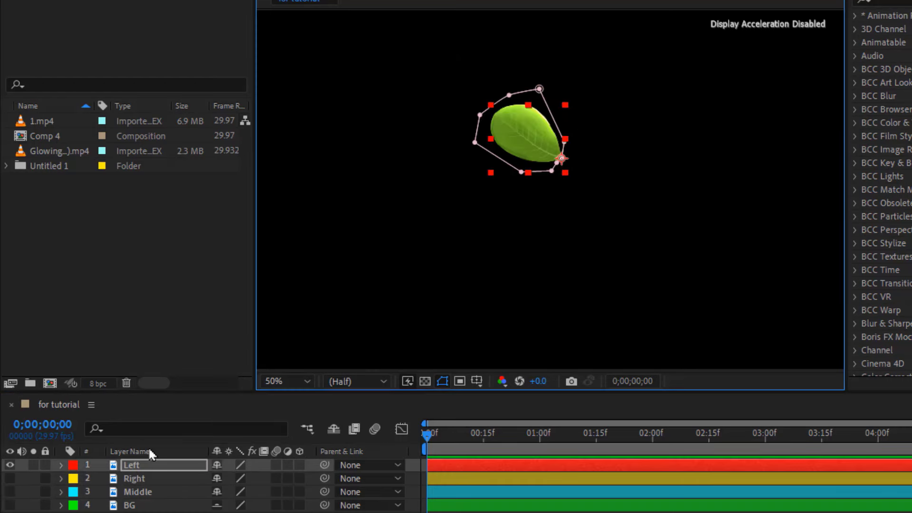
- Hide the Left layer, select the Middle stem layer and apply the Bendio effect to it
left_click(10, 465)
left_click(129, 494)
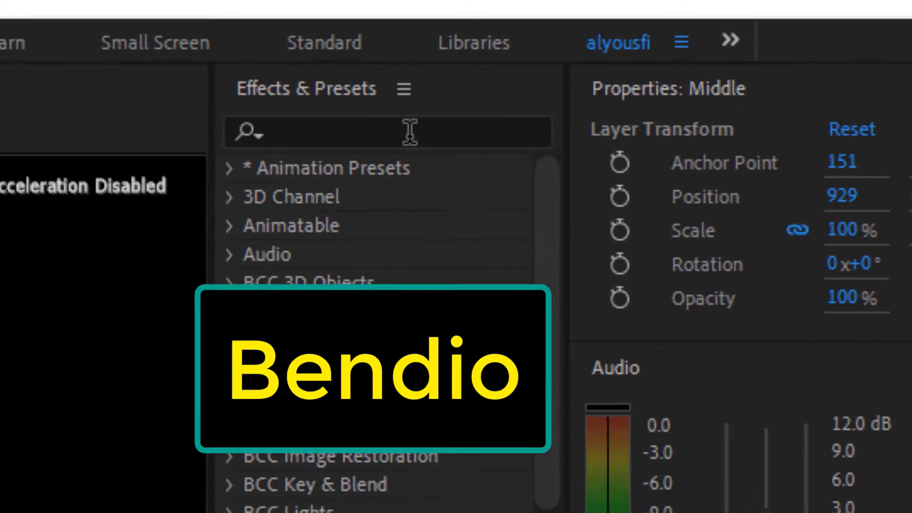
left_click(905, 2)
type("bendio")
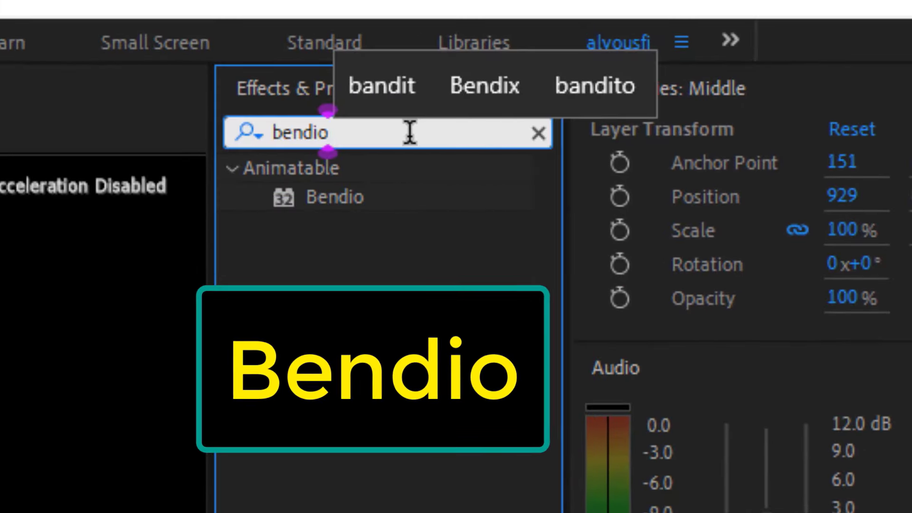
left_click_drag(375, 197, 520, 300)
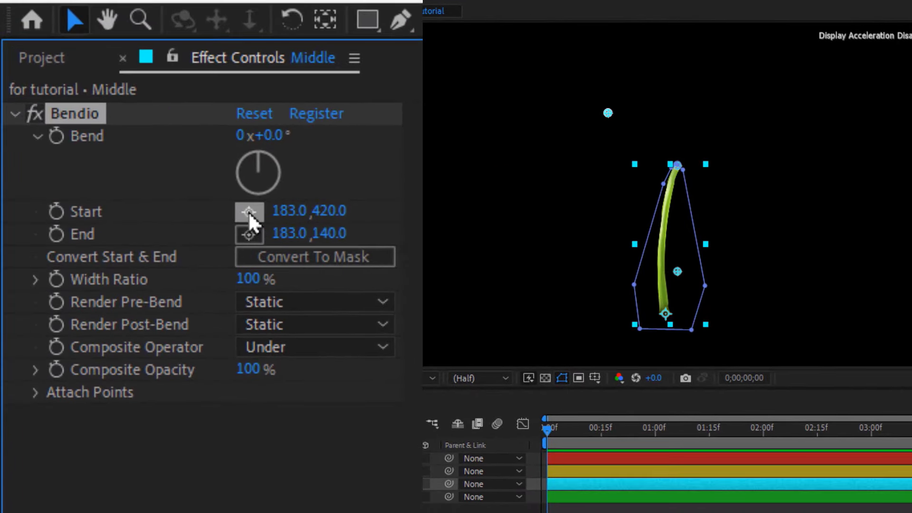
- Place Bendio's Start point at the stem's base (152.0, 532.0) and its End point at the stem's tip (184.0, 136.0)
left_click(248, 211)
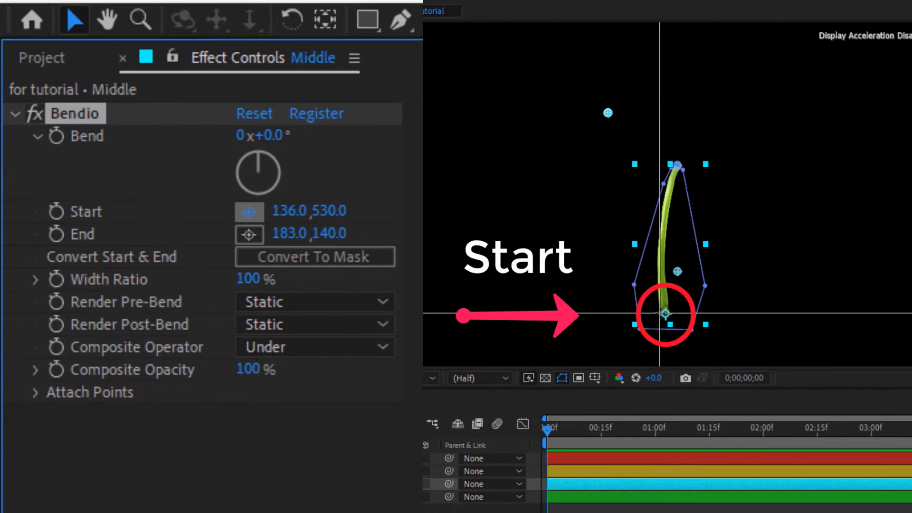
left_click(665, 317)
left_click(249, 233)
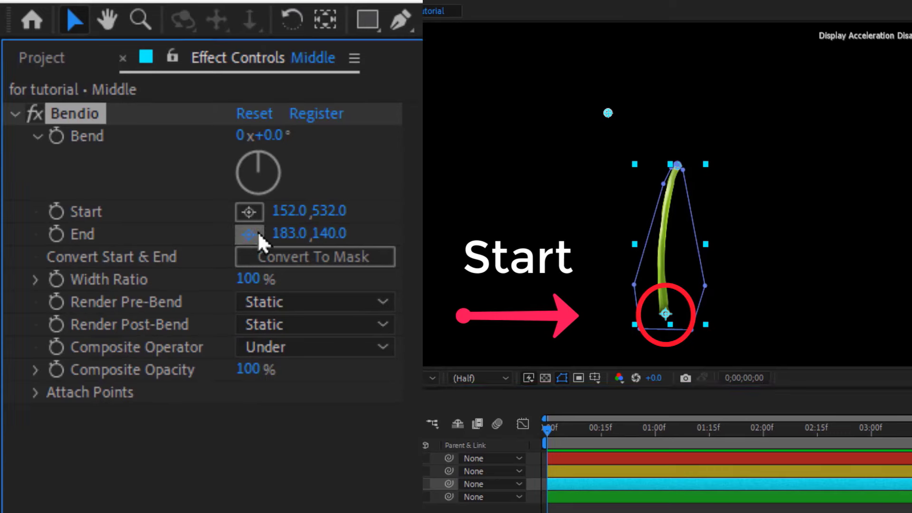
left_click(677, 164)
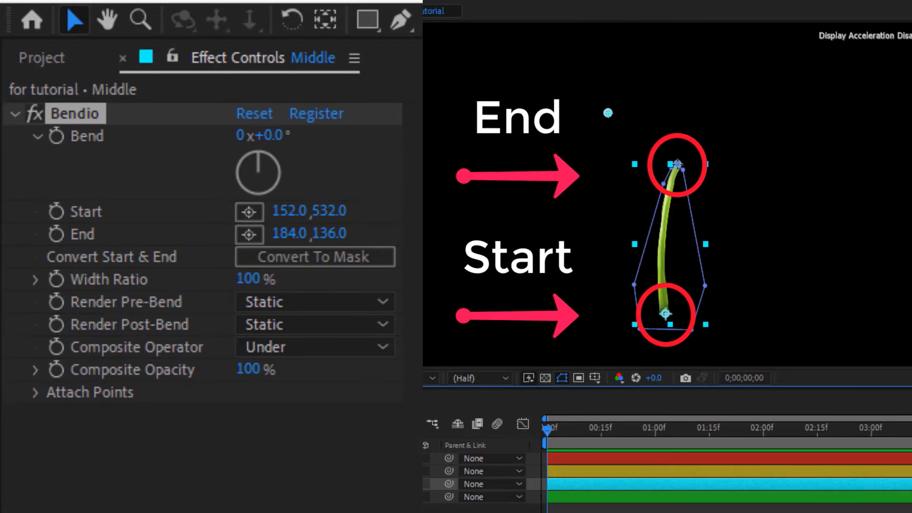
- Set Bendio's Bend to 2x+0.0° and keyframe it at 0;00;00;00, revealing the keyframe under the Middle layer
left_click_drag(278, 142, 138, 160)
key("ctrl+z")
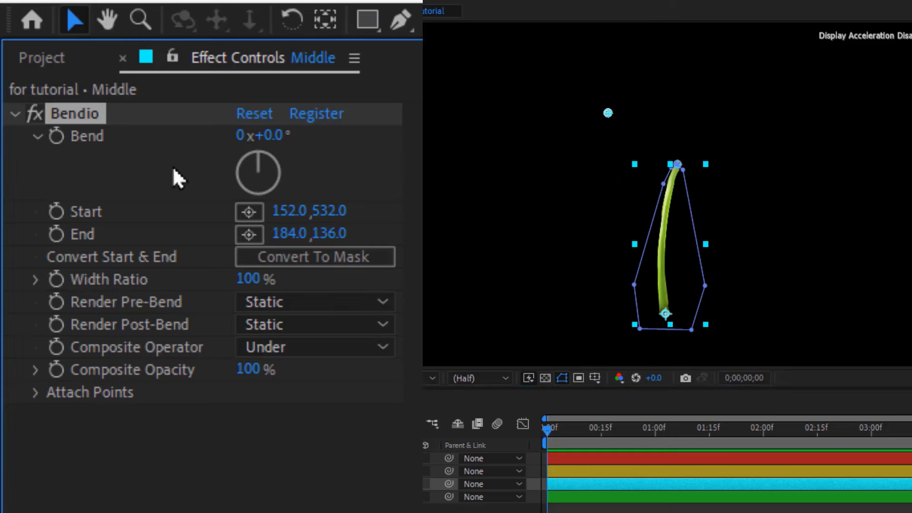
left_click(240, 136)
type("2")
key("Return")
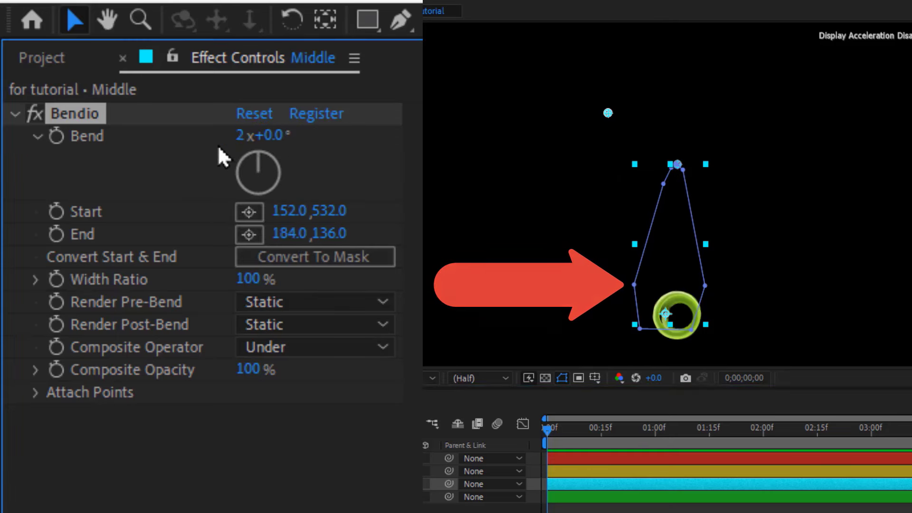
left_click(56, 136)
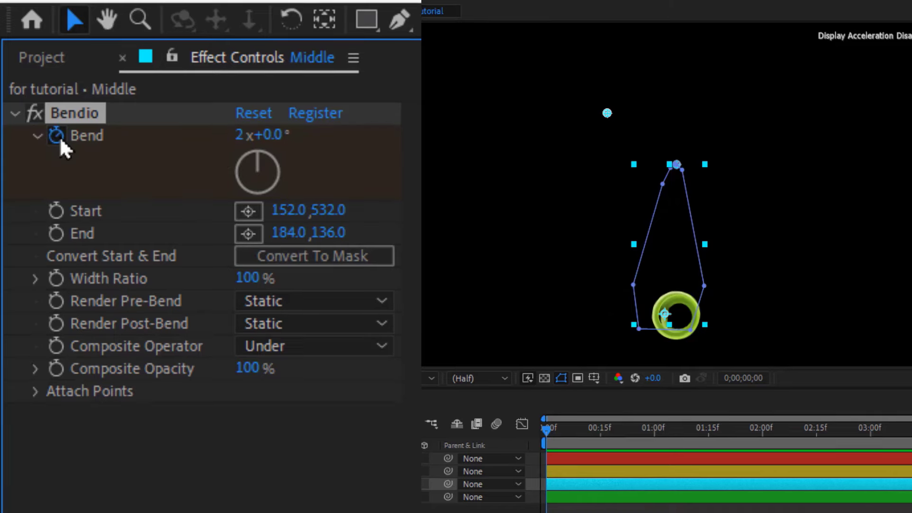
key("u")
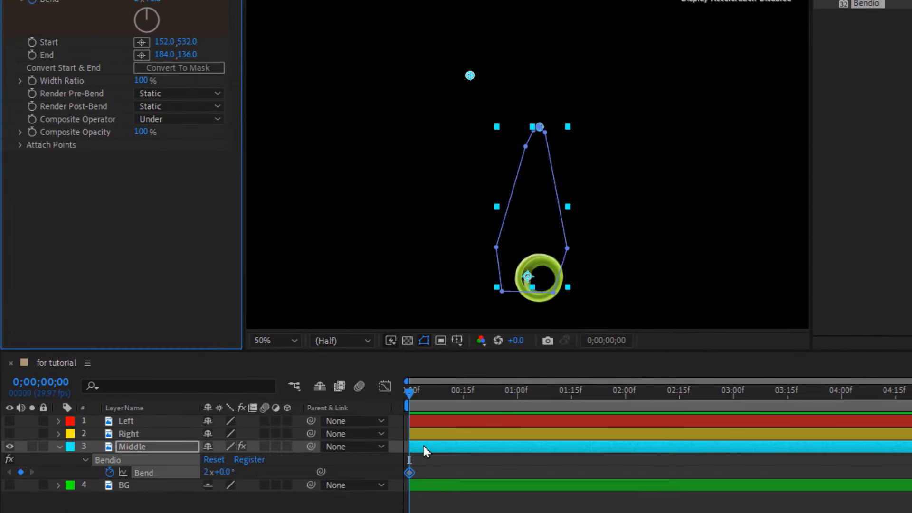
- Add a Bend keyframe of 0x+0.0° at 0;00;01;00 and preview the unrolling stem from the start
left_click_drag(410, 392, 516, 390)
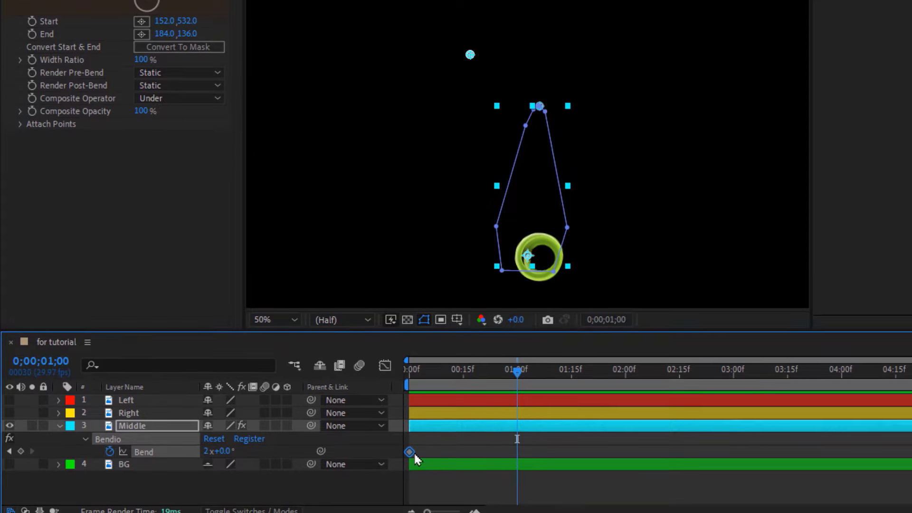
left_click(207, 446)
type("0")
left_click(215, 474)
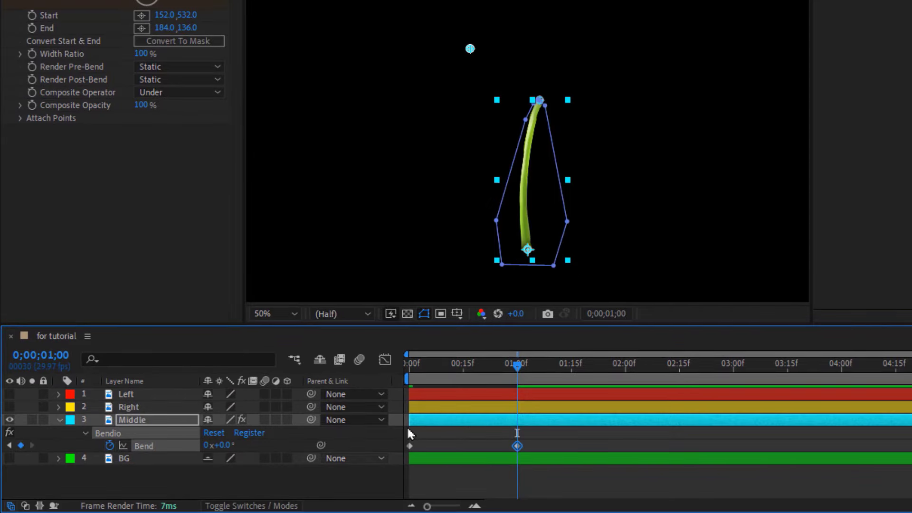
left_click_drag(418, 363, 410, 365)
key("space")
key("space")
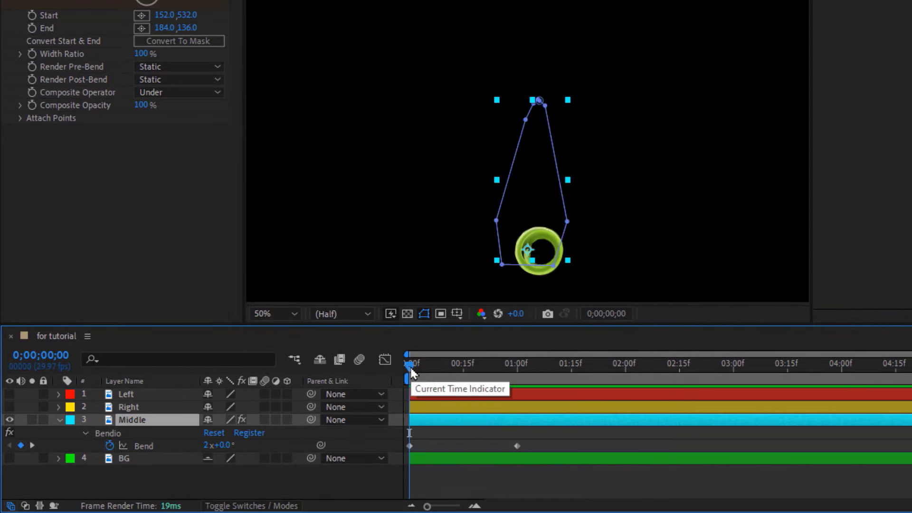
- Reveal the Middle layer's Scale alongside Bend and keyframe it at 0% at 0;00;00;00
key("shift+s")
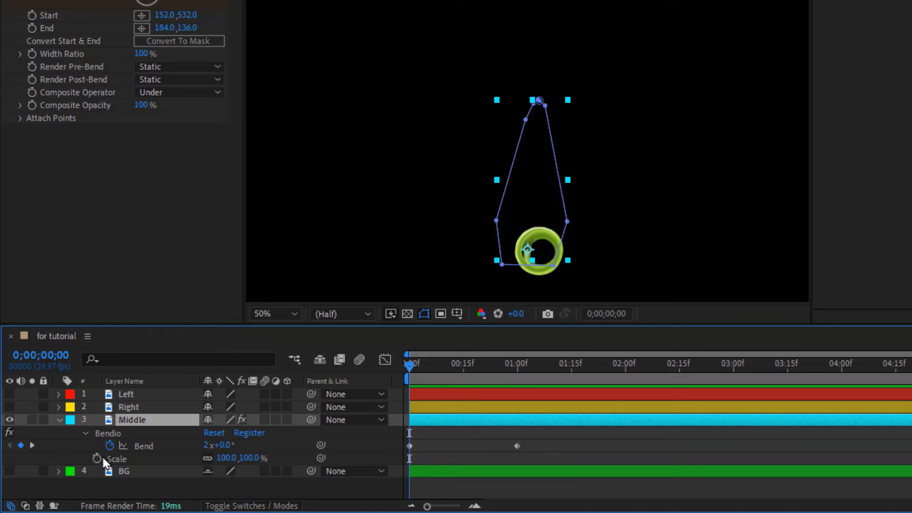
left_click(219, 458)
type("0")
key("Return")
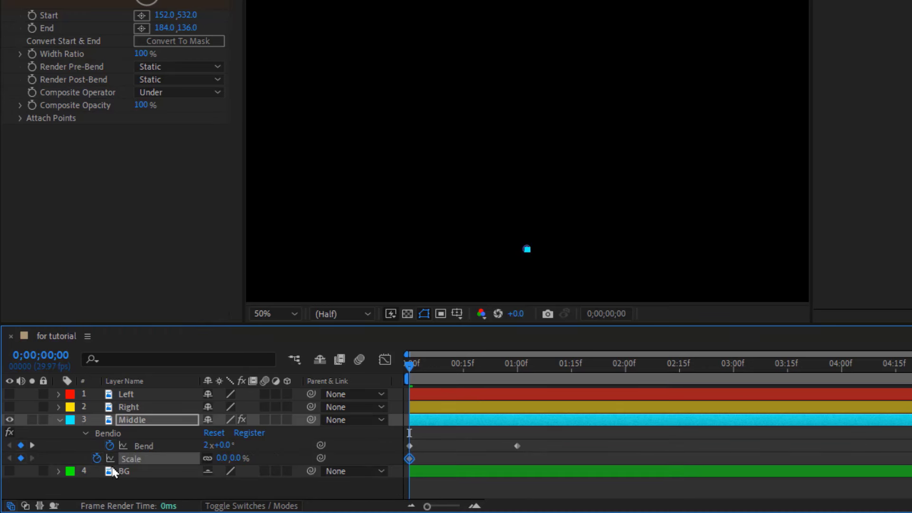
- Add a Scale keyframe of 100% at 0;00;01;00, aligned with the second Bend keyframe, and return to the start
left_click(33, 444)
left_click(21, 458)
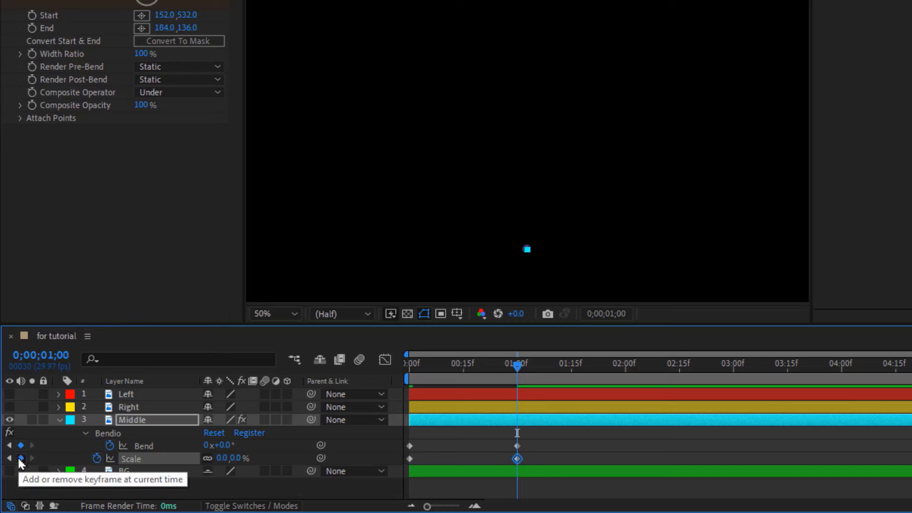
left_click(233, 458)
type("100")
key("Return")
key("Home")
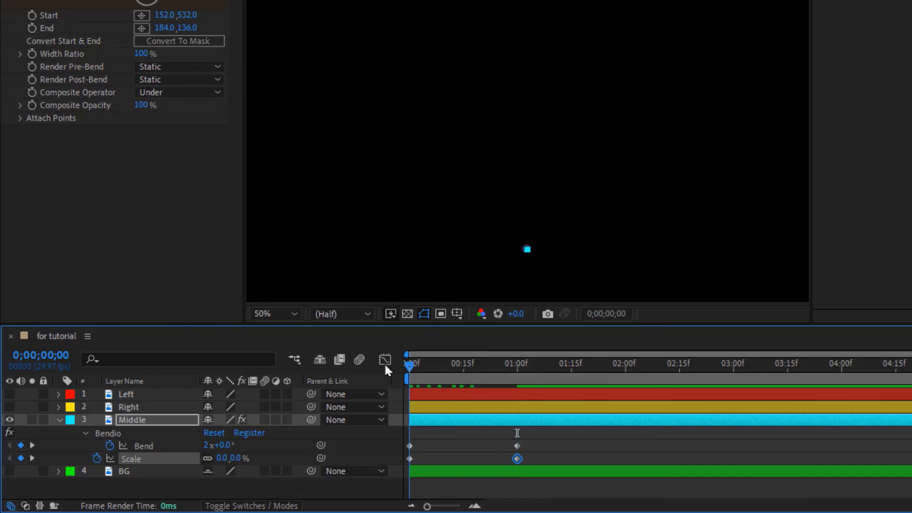
- Apply Easy Ease to both Scale keyframes of the Middle layer
left_click_drag(407, 365, 496, 365)
left_click_drag(537, 455, 418, 469)
key("F9")
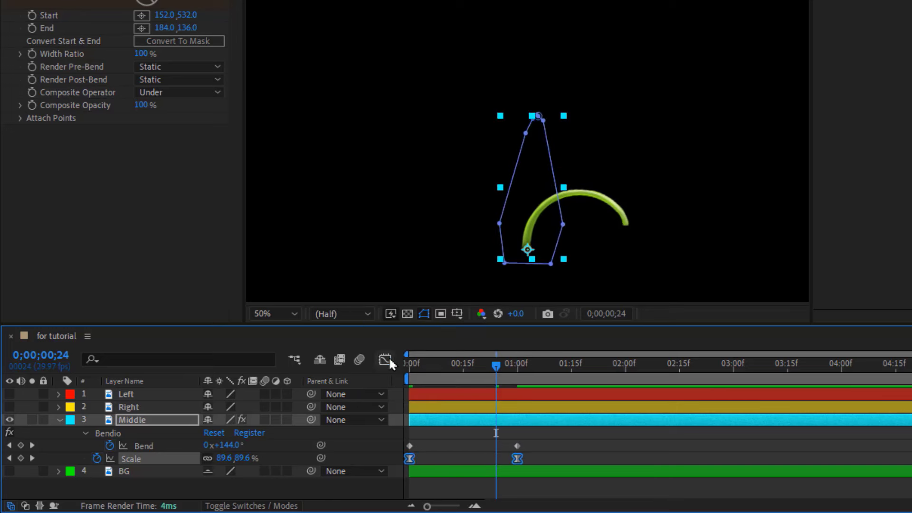
- Reshape the Scale speed graph so it peaks early and eases out slowly, and return to the start of the composition
left_click(385, 360)
right_click(454, 433)
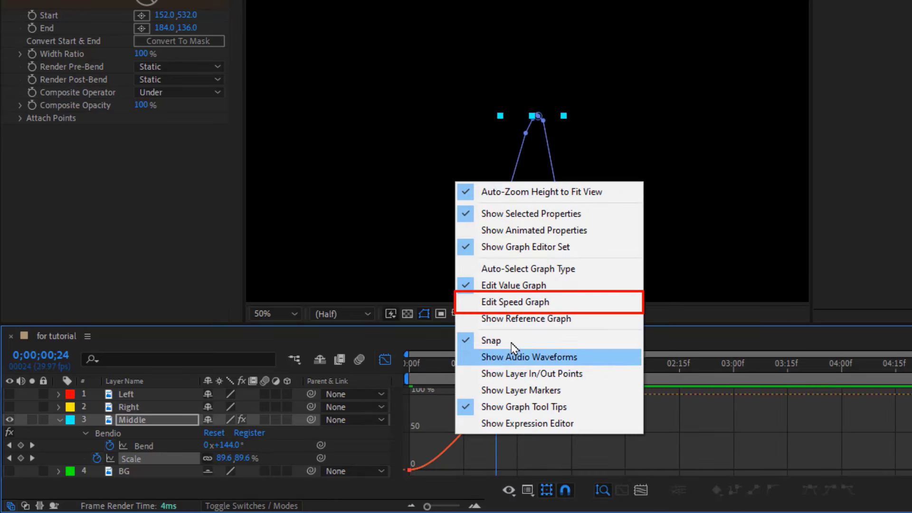
left_click(555, 306)
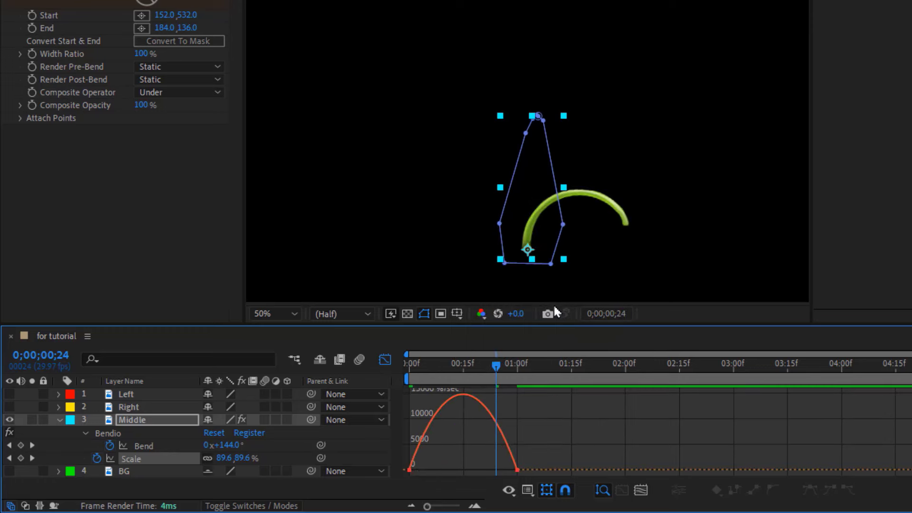
left_click_drag(427, 469, 440, 443)
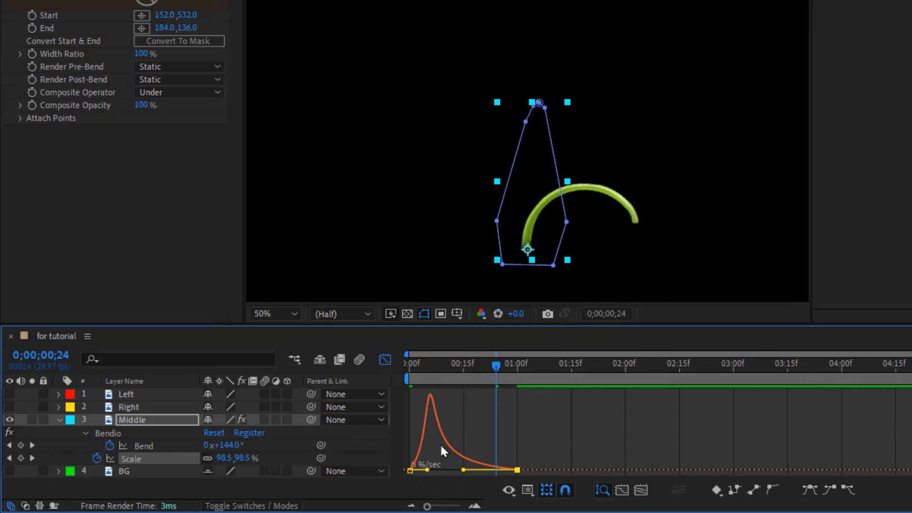
key("shift+F3")
left_click(409, 364)
left_click_drag(423, 363, 397, 361)
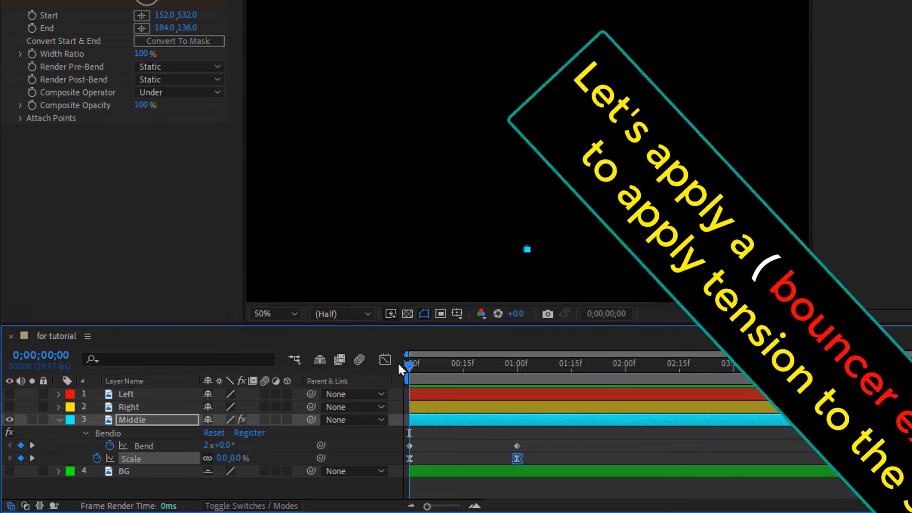
- Enable an expression on Bend and copy the entire text of the "expression" file in the Footages folder
left_click(109, 445, "alt")
left_click(380, 478)
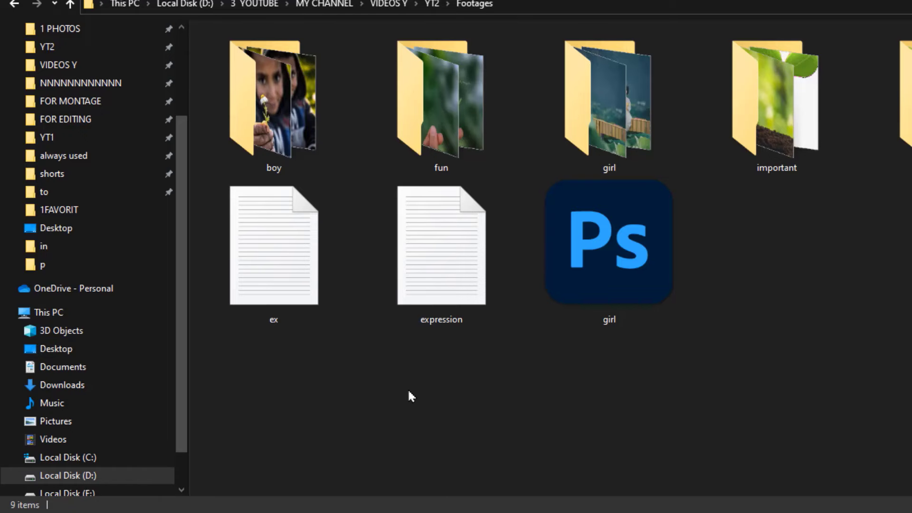
double_click(437, 314)
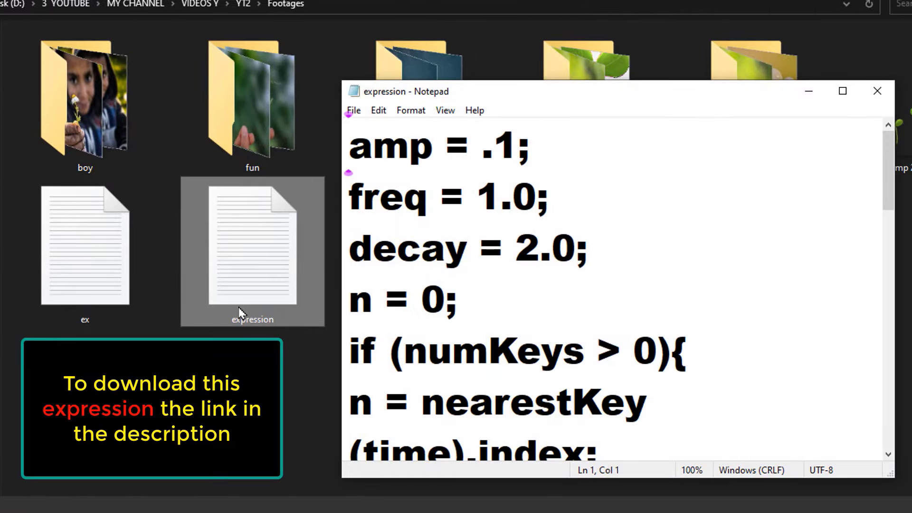
key("ctrl+a")
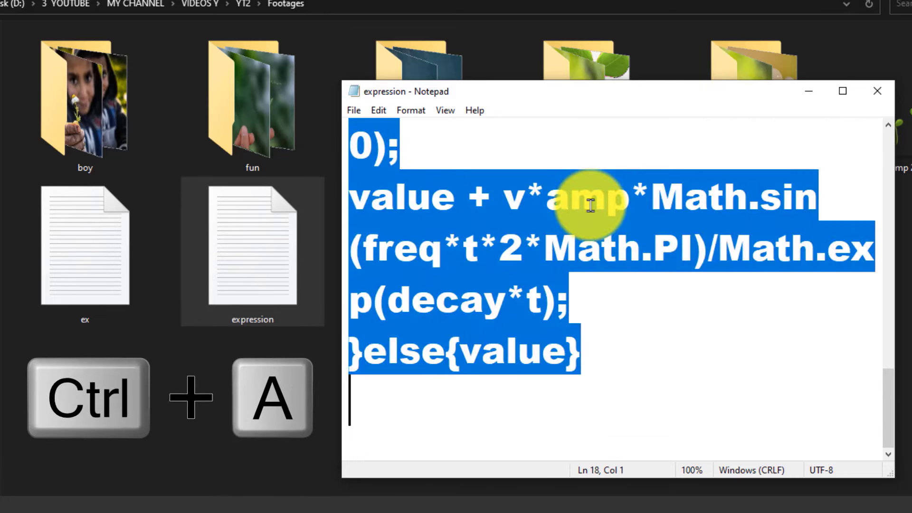
right_click(590, 205)
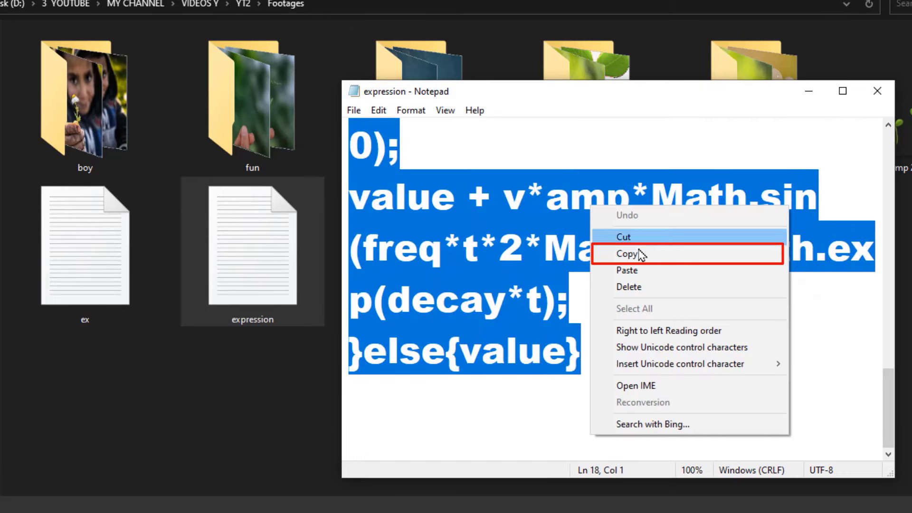
left_click(647, 259)
- Switch back to After Effects, replace Bend's default expression with the copied bounce code, and preview the stem animation
left_click(430, 486)
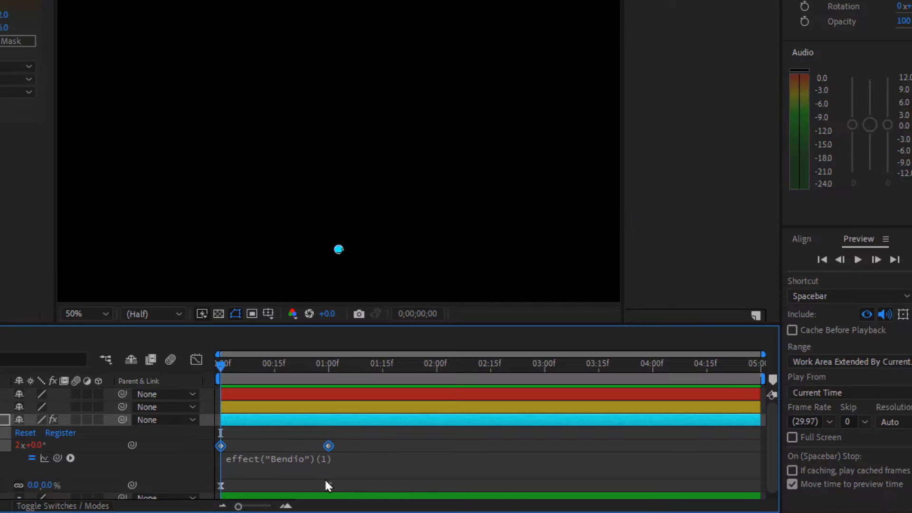
left_click(280, 455)
key("ctrl+v")
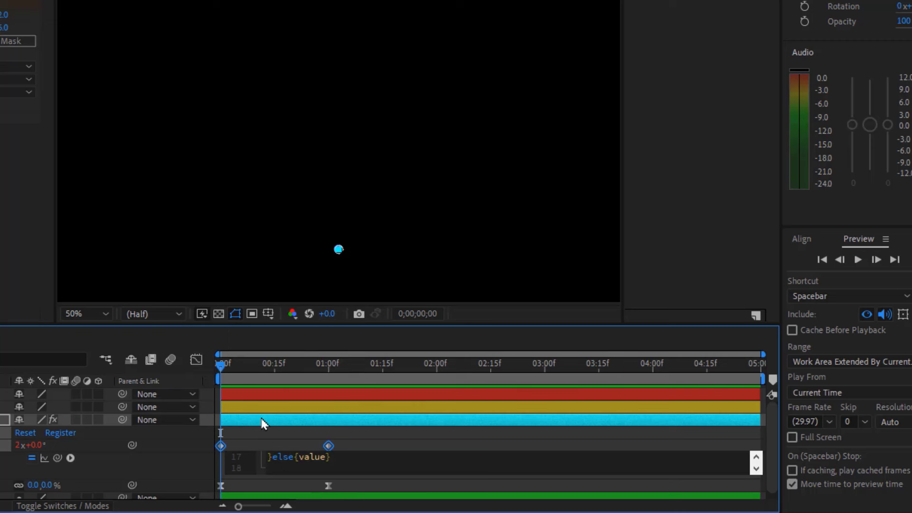
left_click(264, 422)
key("u")
key("space")
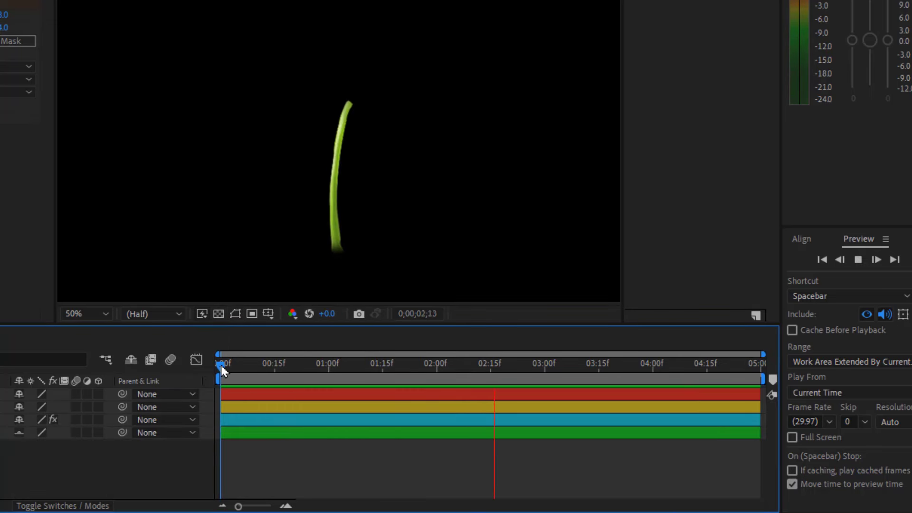
left_click(220, 363)
- Reveal the Middle layer's keyframes and apply Easy Ease to the first Bend keyframe
left_click(239, 420)
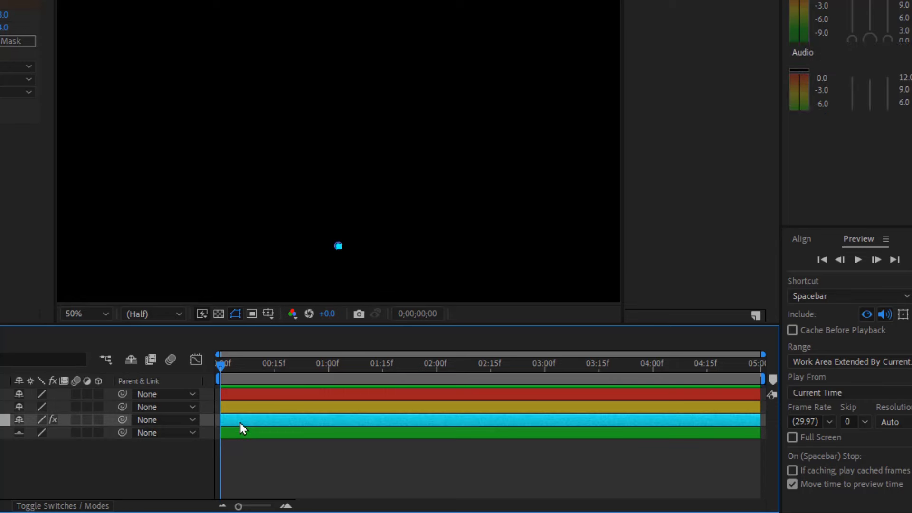
key("u")
left_click(221, 446)
key("F9")
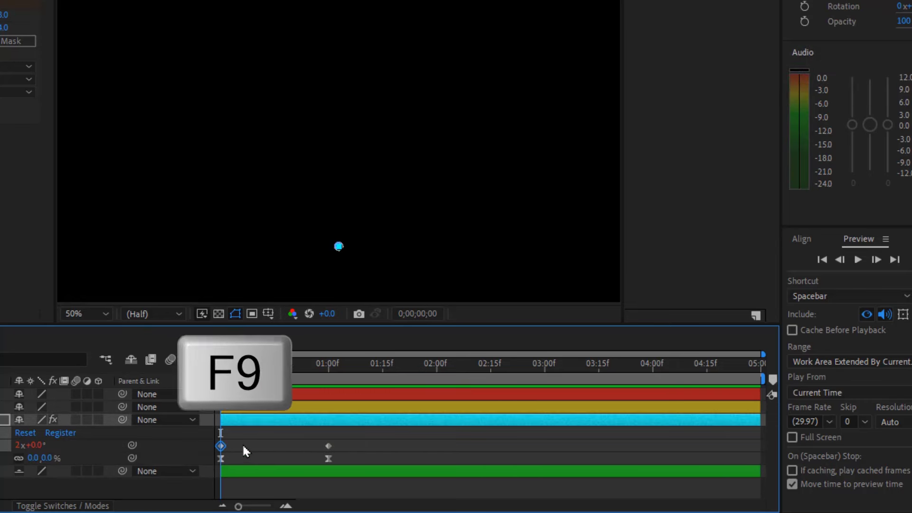
- Reshape the Bend speed graph to peak early and ease into the last keyframe, keeping its outgoing side linear, and preview the stem
left_click(197, 362)
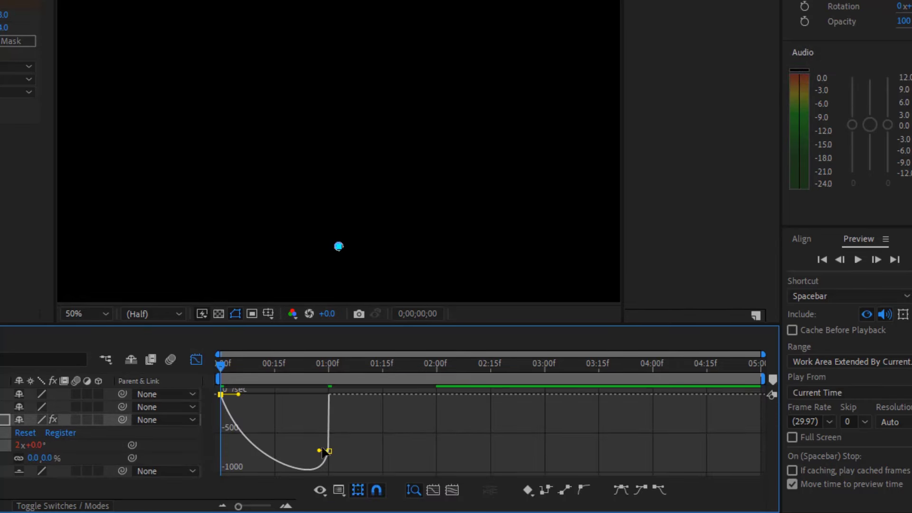
mouse_move(330, 455)
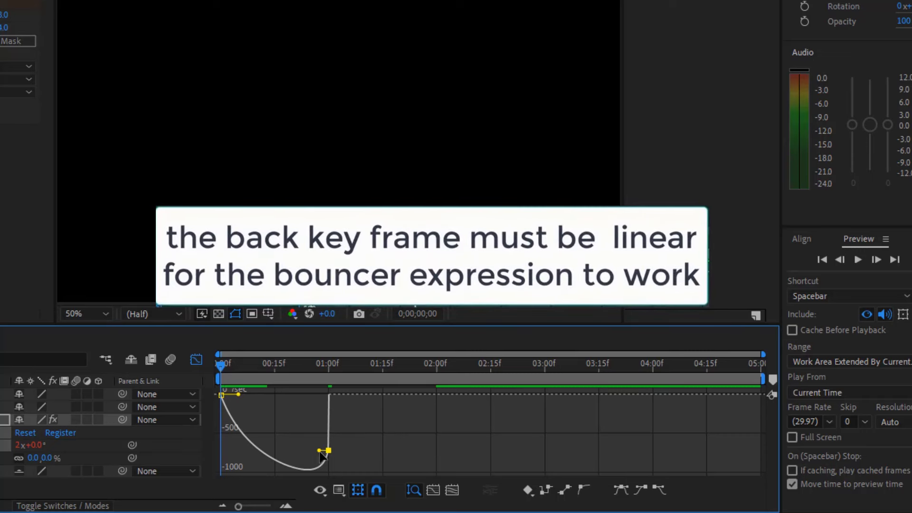
left_click_drag(319, 451, 280, 405)
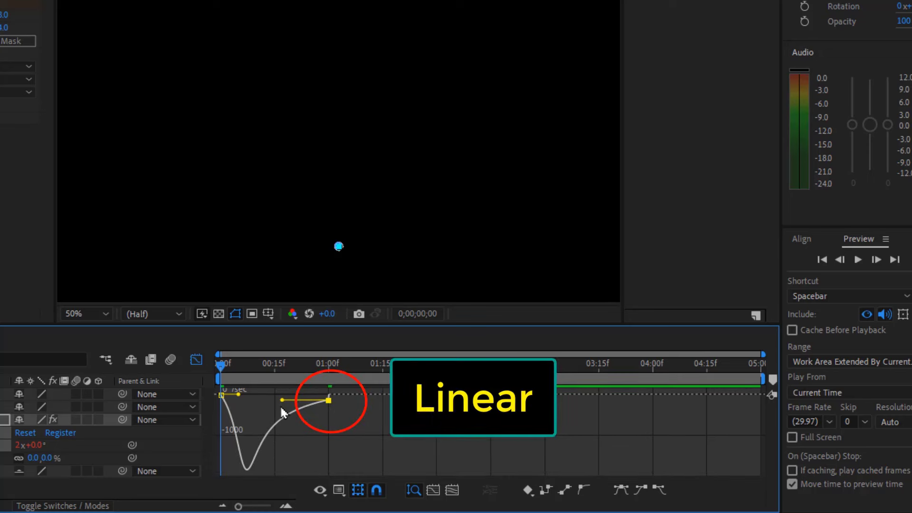
left_click(196, 360)
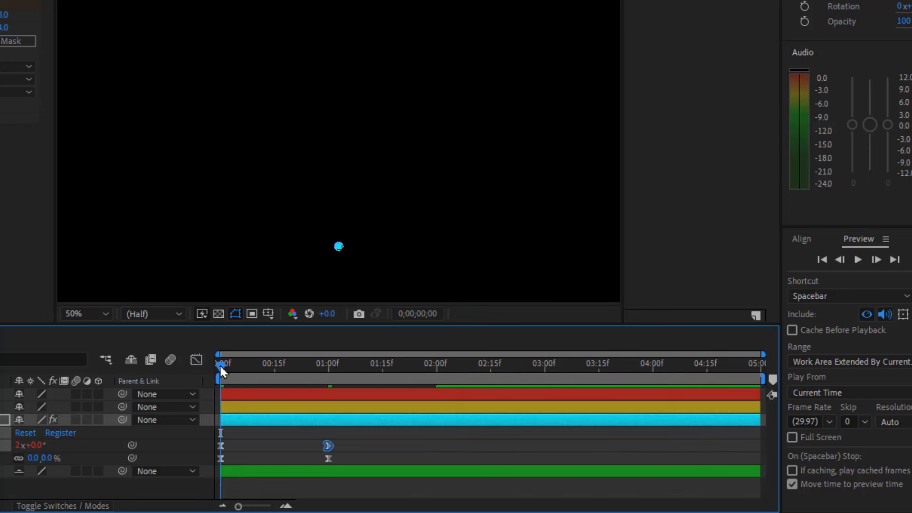
key("space")
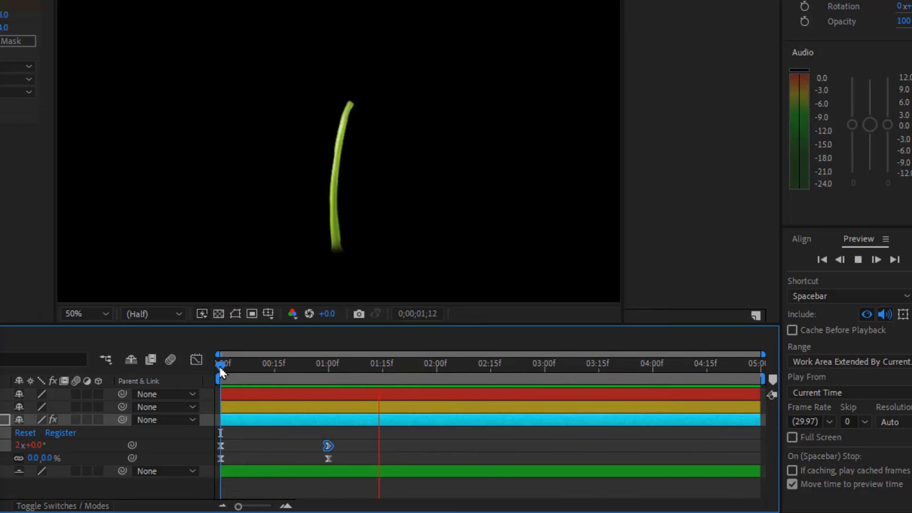
left_click(218, 365)
key("u")
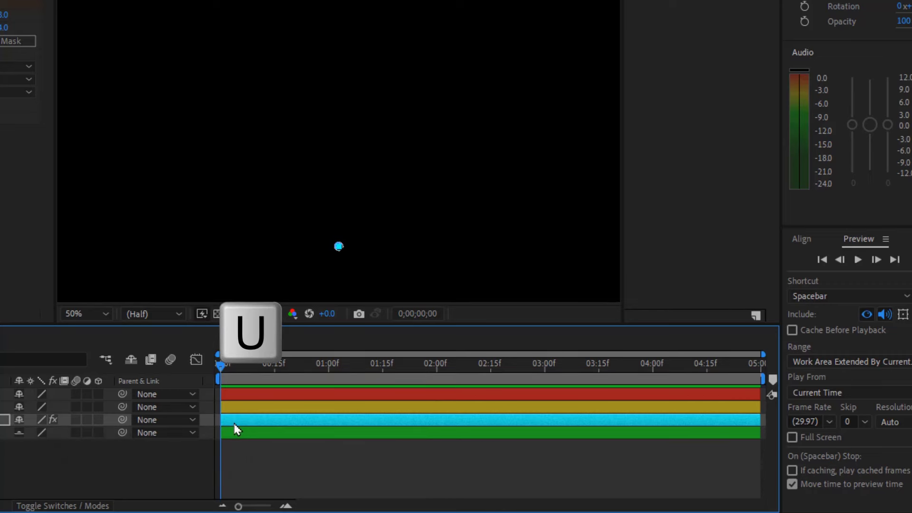
- Temporarily show the Left and Right leaf layers and scrub to 0;00;02;10 to compare their position with the moving stem
left_click(10, 392)
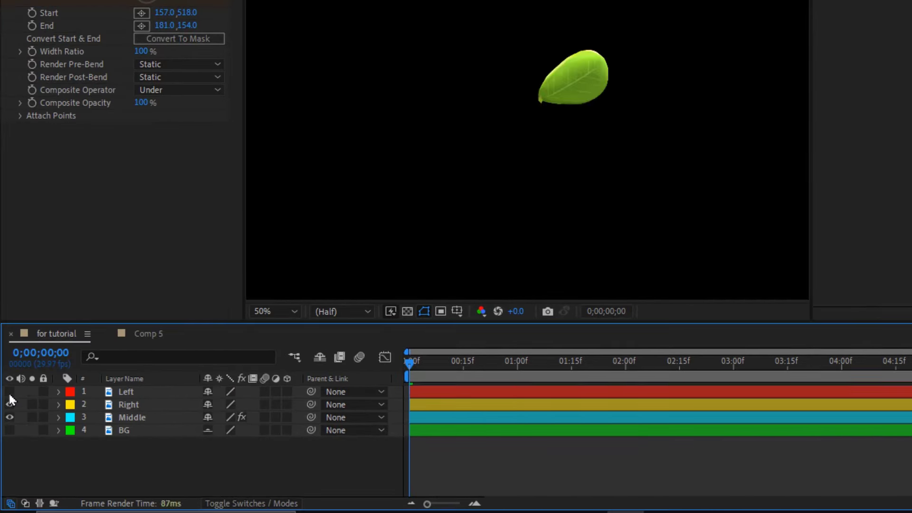
left_click(10, 392)
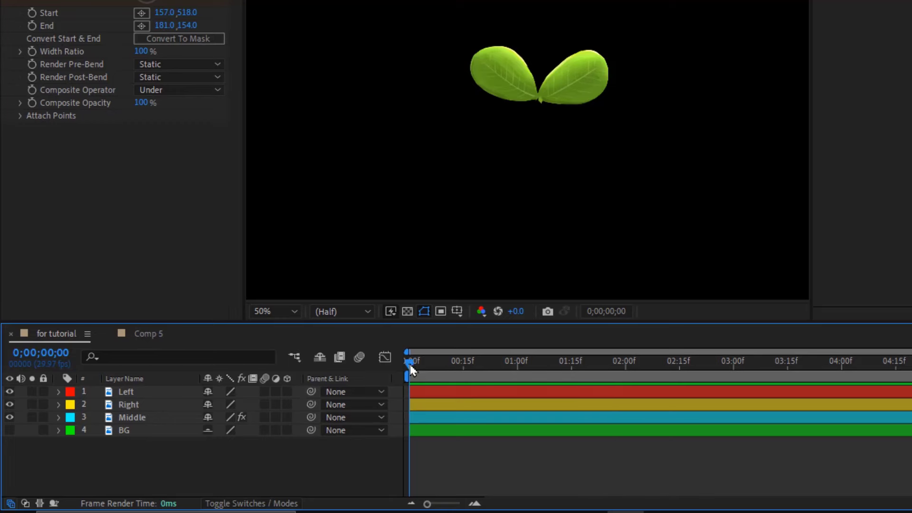
left_click_drag(410, 365, 482, 363)
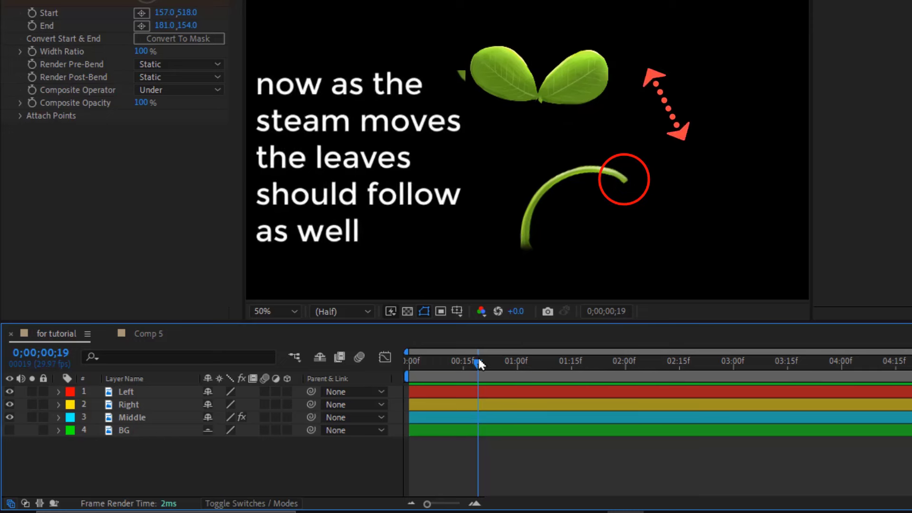
left_click_drag(479, 363, 616, 384)
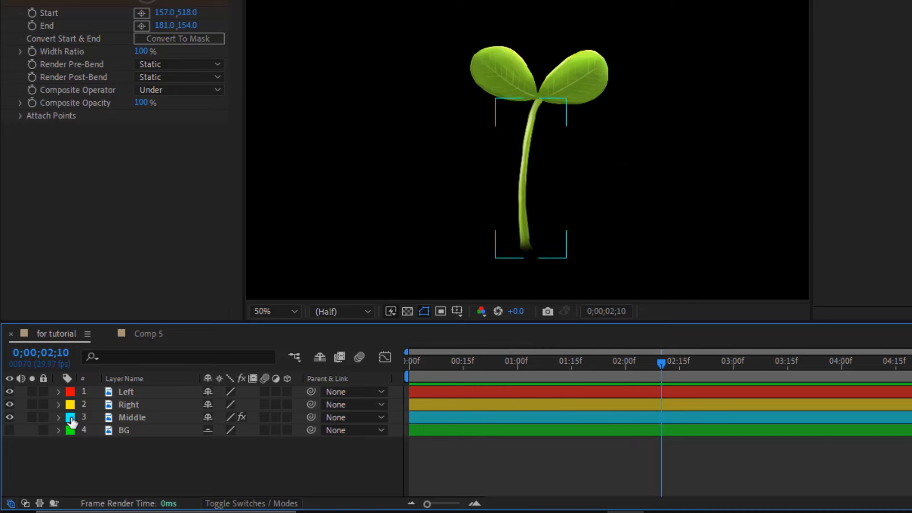
left_click(10, 405)
left_click(10, 391)
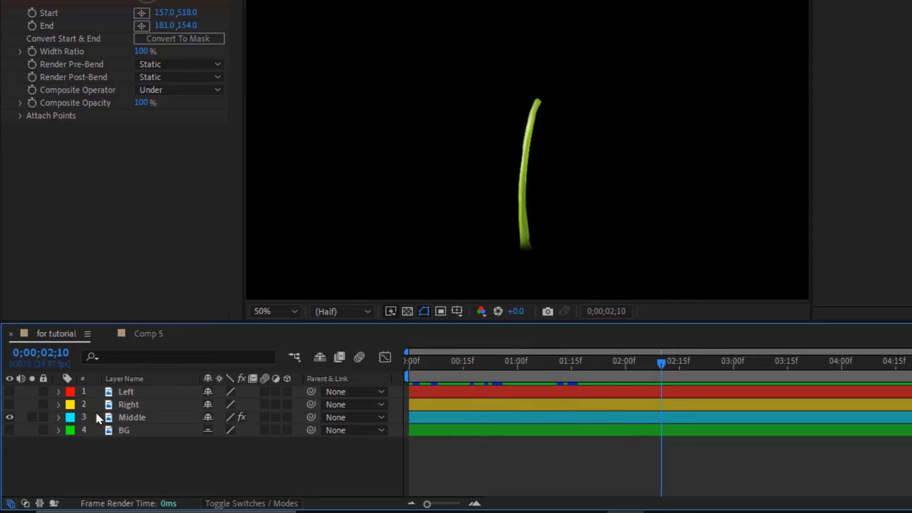
- Place Attach Point 1 of the Middle layer's Bendio effect at the stem's tip, at 177.0, 156.0
left_click(129, 418)
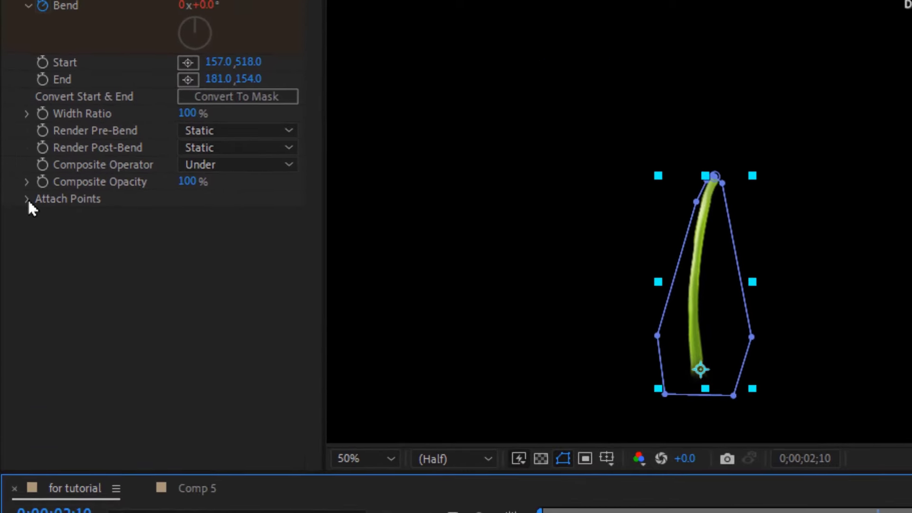
left_click(27, 200)
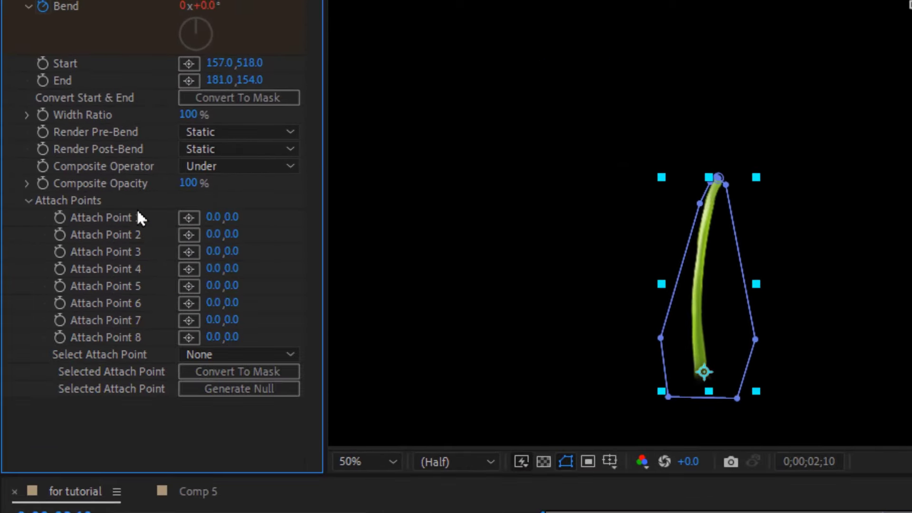
left_click(189, 218)
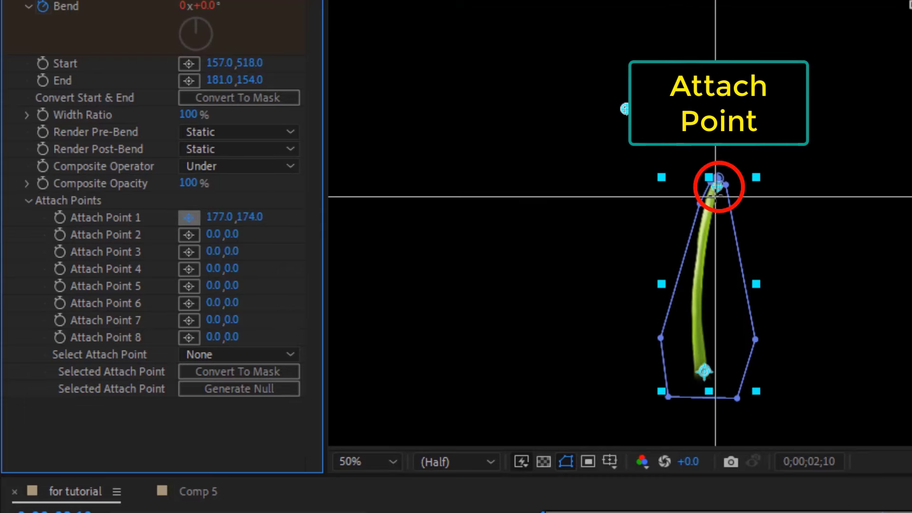
left_click(716, 187)
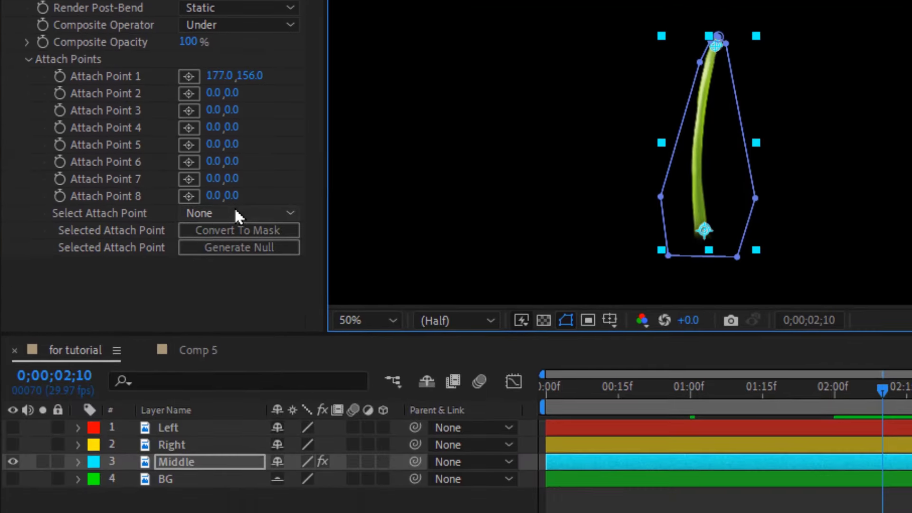
- Choose attach point 1 as the selected attach point and generate a null for it
left_click(235, 354)
left_click(238, 264)
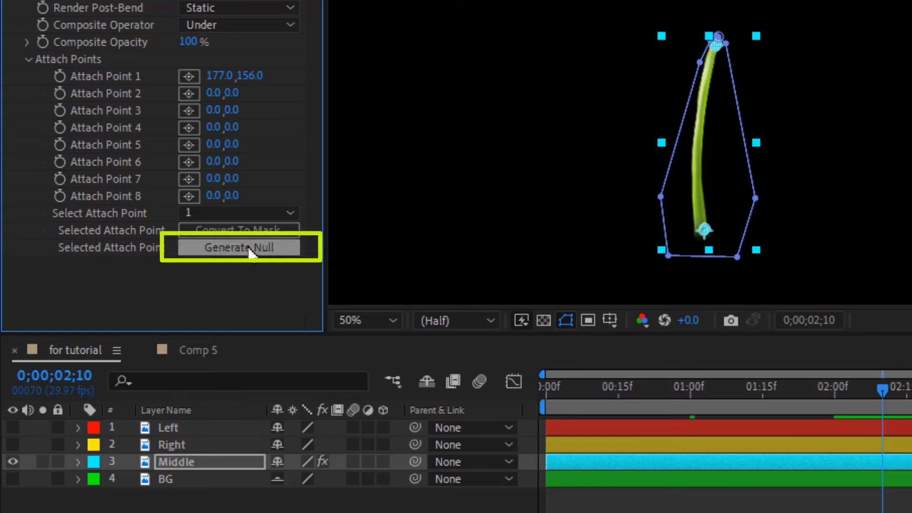
left_click(249, 248)
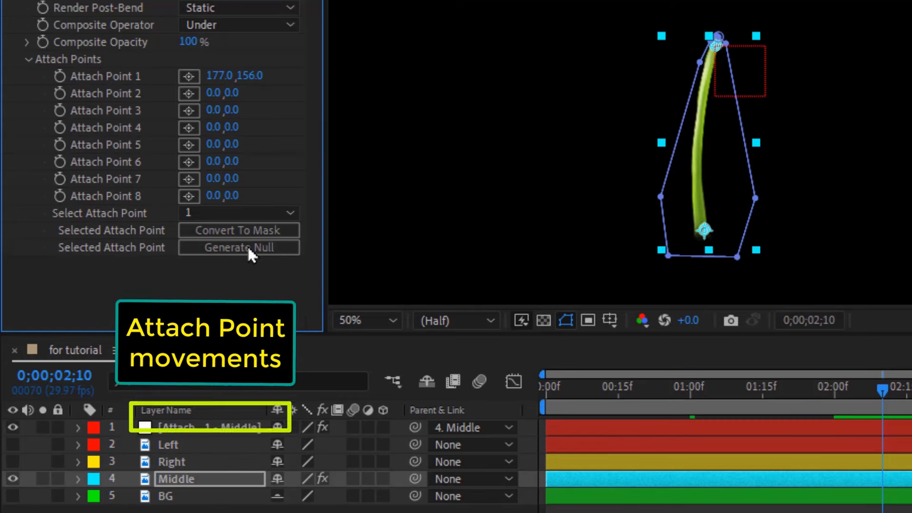
- Scrub through the animation to check how the attach-point null follows the stem's tip, and return to the start
left_click_drag(566, 393, 523, 393)
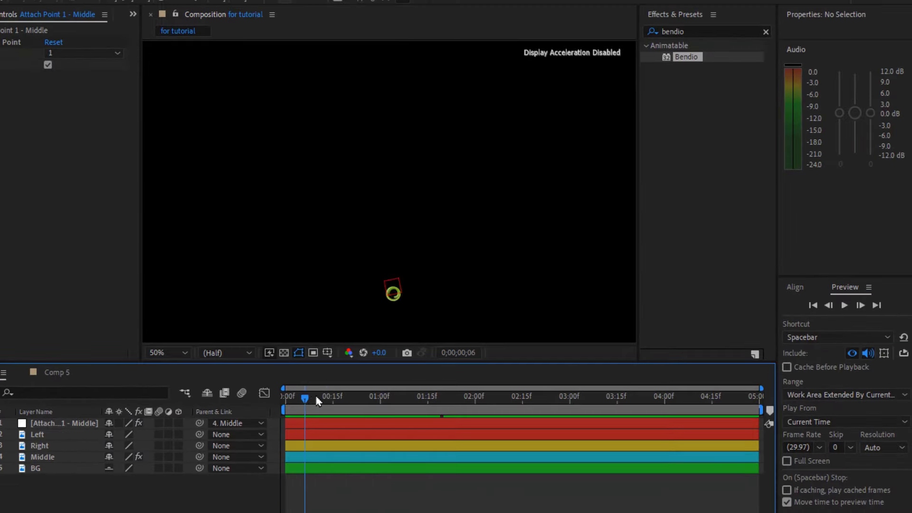
left_click_drag(546, 390, 703, 391)
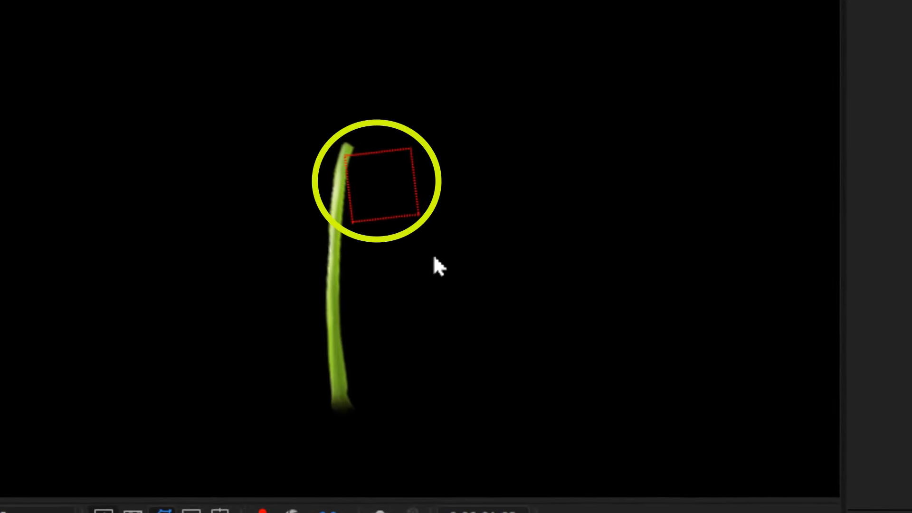
left_click(385, 207)
left_click(378, 136)
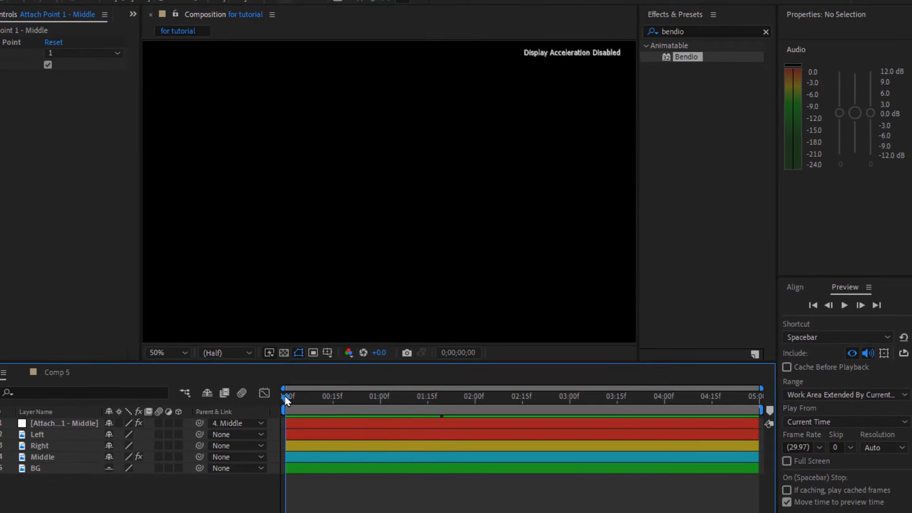
- Show the Left and Right leaf layers, parent both to the Attach Point 1 null, and preview the animation
left_click(9, 445)
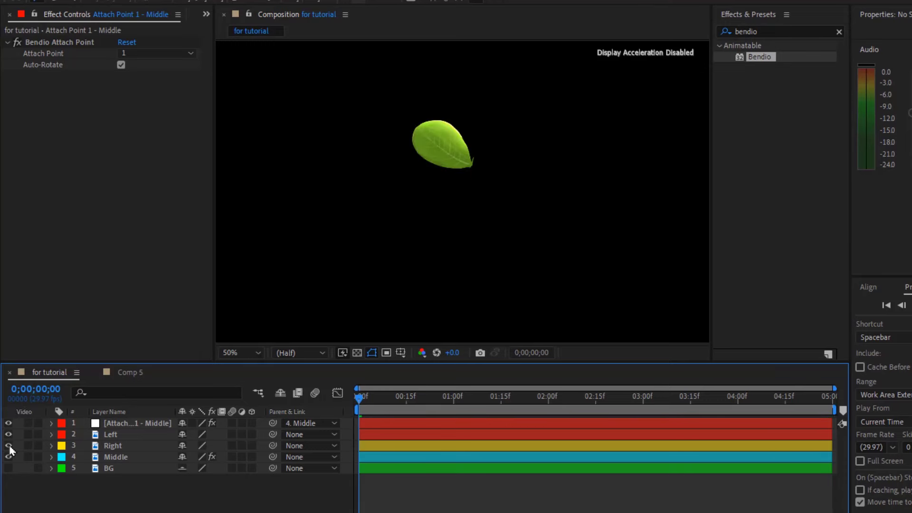
left_click(8, 445)
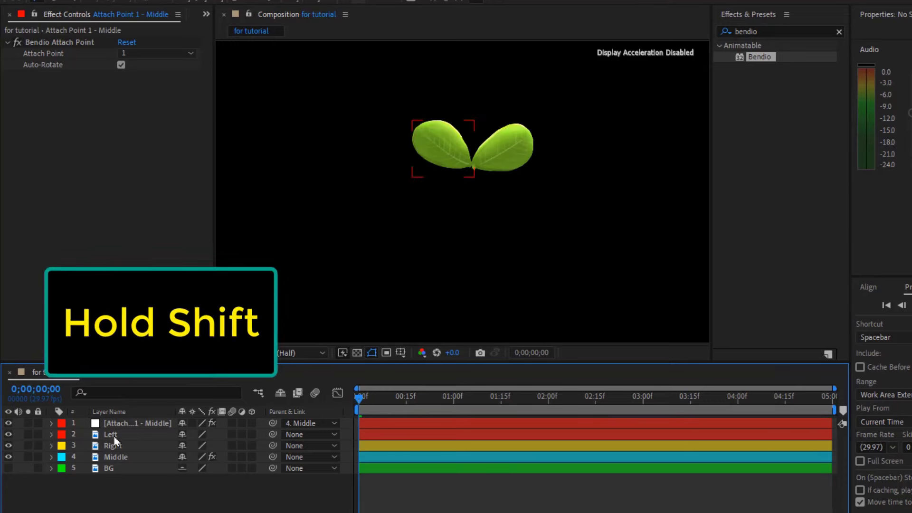
left_click(114, 434)
left_click(114, 446, "shift")
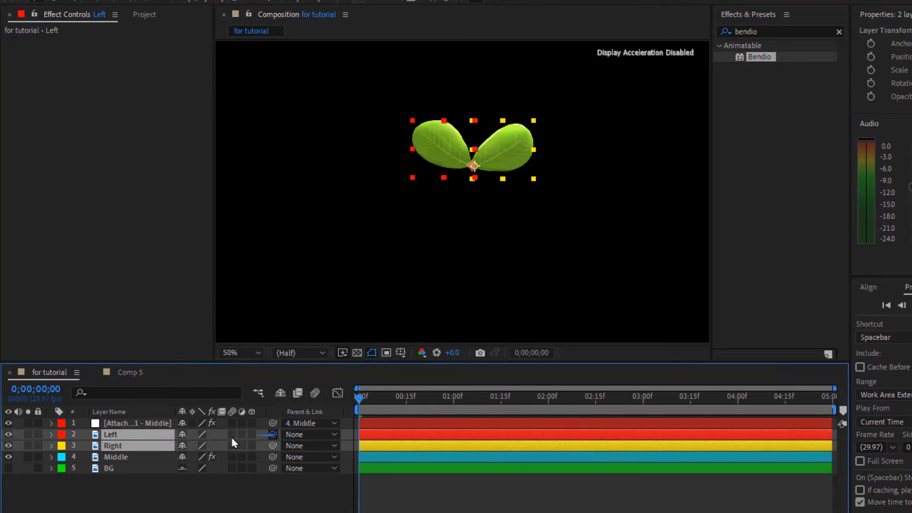
left_click_drag(273, 446, 128, 428)
key("space")
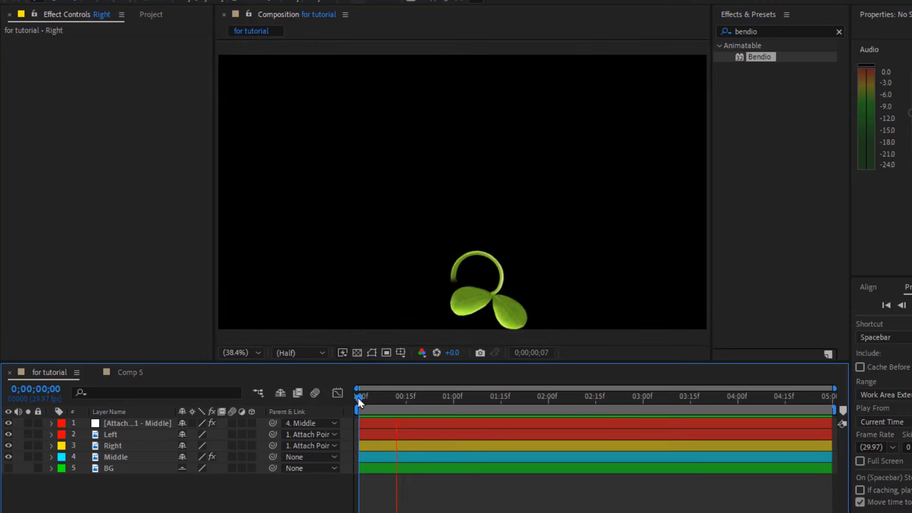
key("space")
key("space")
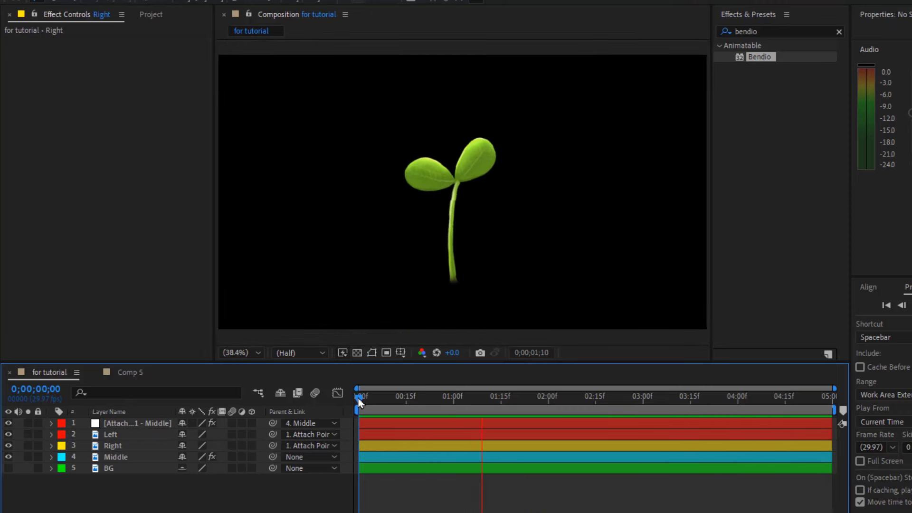
- Solo the Right layer at 0;00;01;11 and apply the Bendio effect to it
left_click_drag(359, 399, 489, 392)
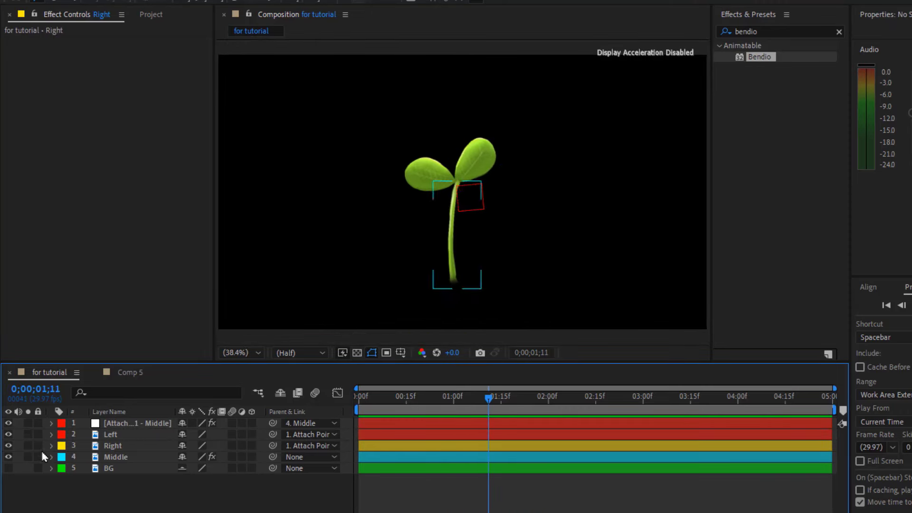
left_click(28, 445)
left_click(114, 445)
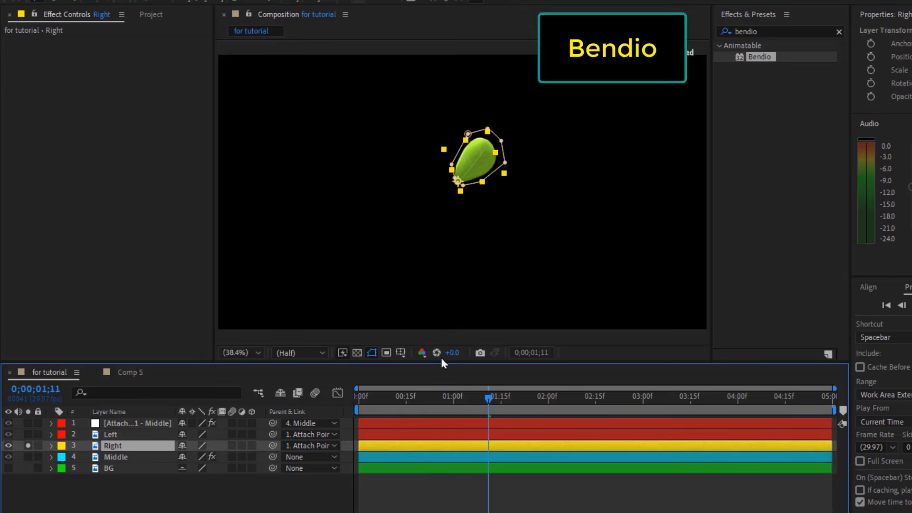
left_click_drag(753, 62, 474, 164)
scroll(474, 164, "up", 3)
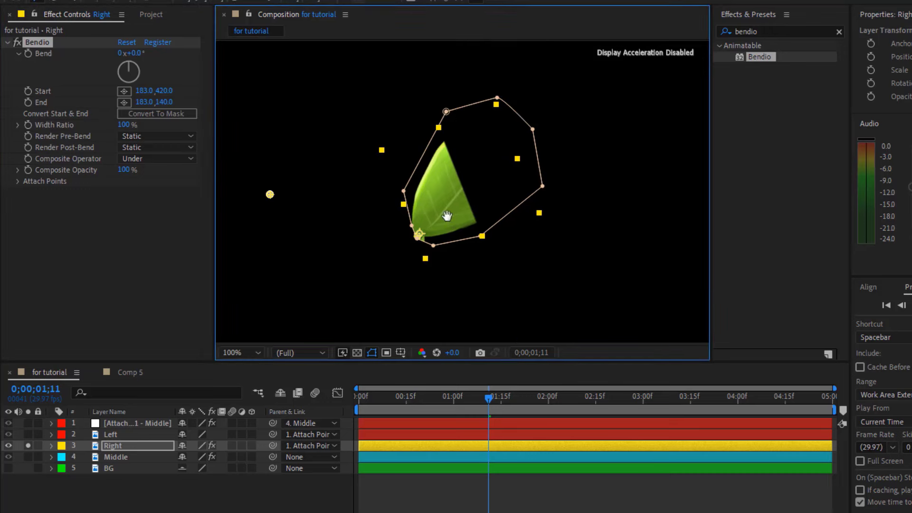
- Set the Right leaf's Bendio Start at its base (188.1, 138.2), End at its tip (360.6, 39.8), and Width Ratio to 120%
left_click(124, 91)
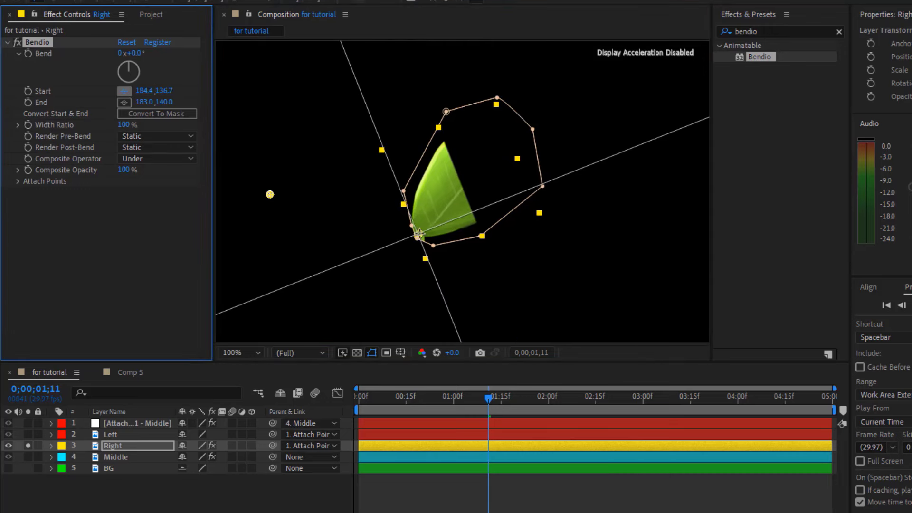
left_click(420, 233)
left_click(125, 103)
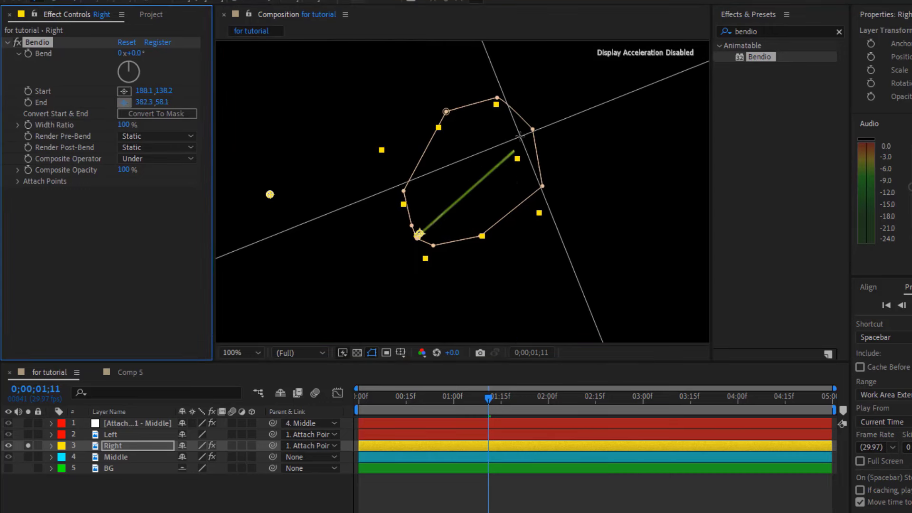
left_click(502, 131)
left_click_drag(123, 125, 135, 125)
left_click_drag(134, 125, 137, 124)
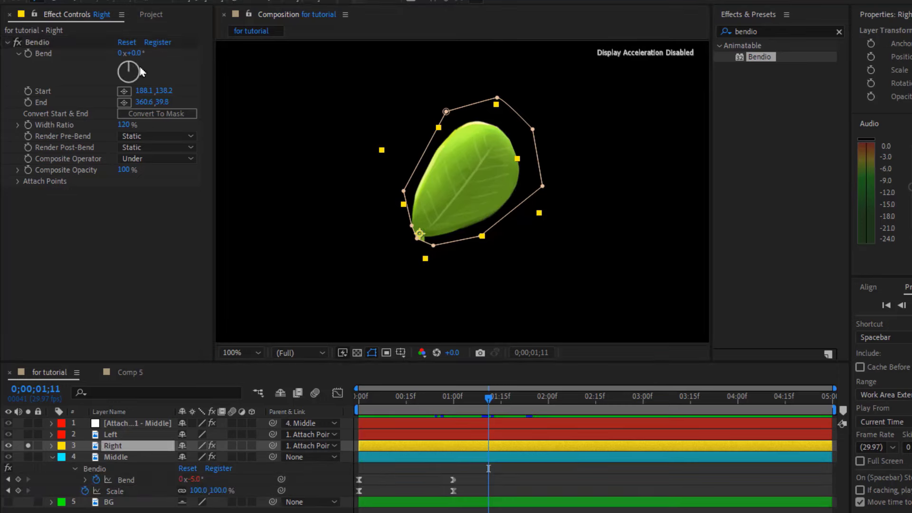
- Try out the Bend angle on the Right leaf and undo the change
left_click_drag(129, 65, 124, 82)
key("ctrl+z")
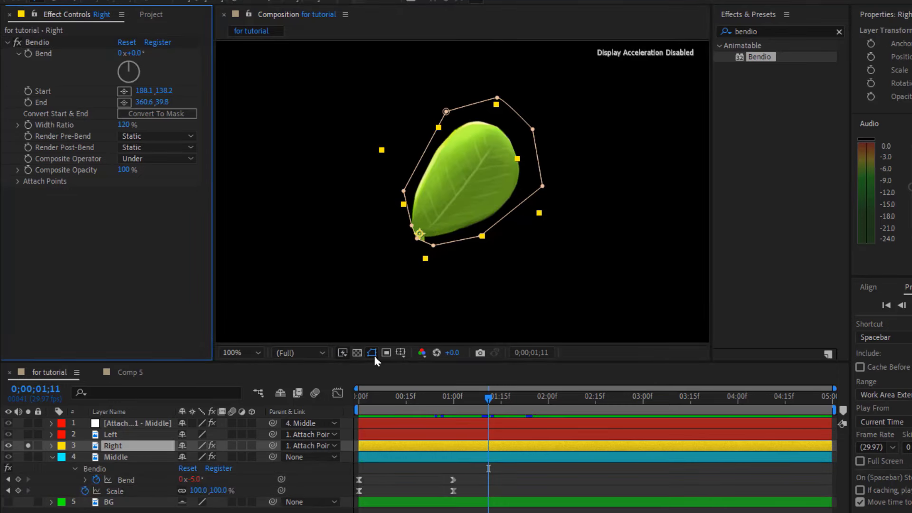
- Set a Bend keyframe of 2 turns on the Right leaf's Bendio effect at 0;00;01;00
left_click_drag(465, 403, 453, 407)
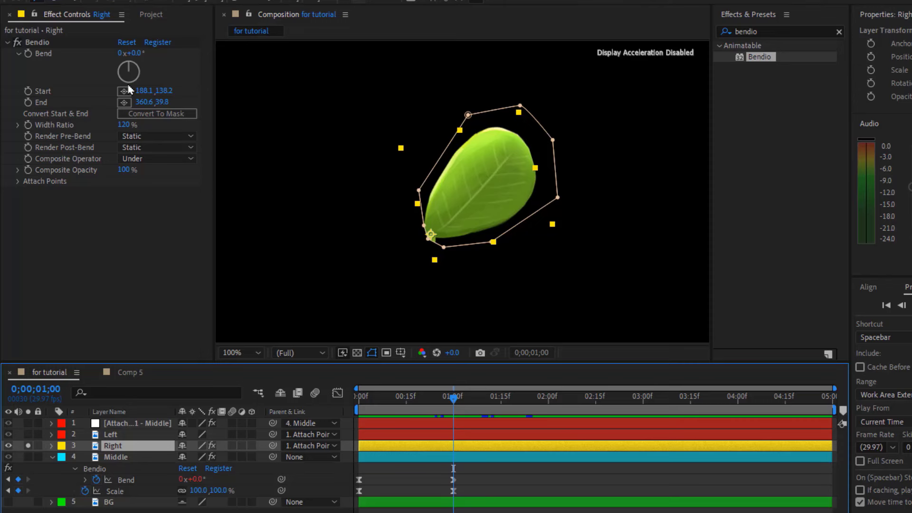
left_click(120, 52)
type("2")
key("Return")
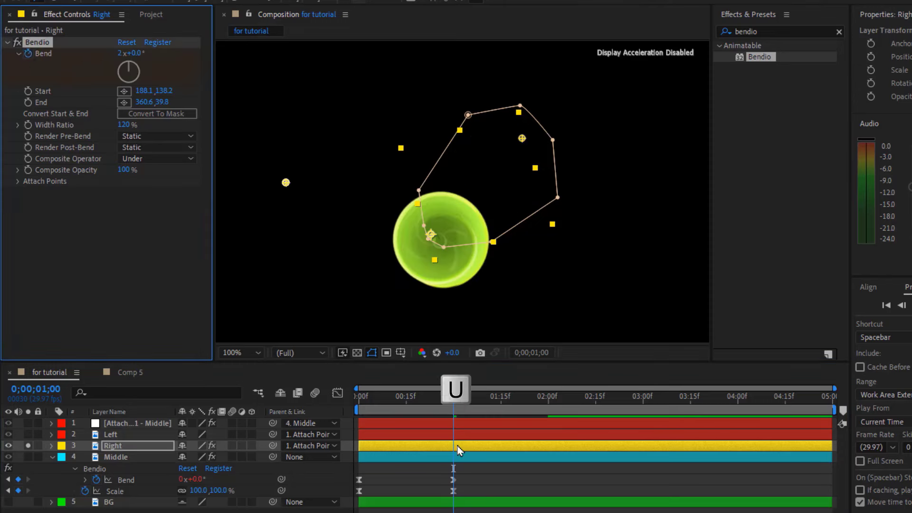
- Reveal the Right layer's keyframed properties and Scale, and set a Scale keyframe of 0% at 0;00;01;00
key("u")
key("s")
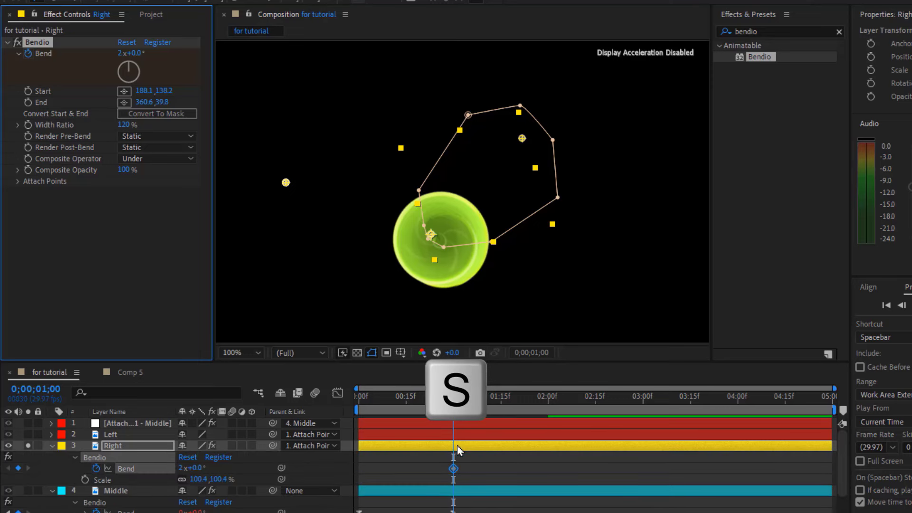
left_click(85, 480)
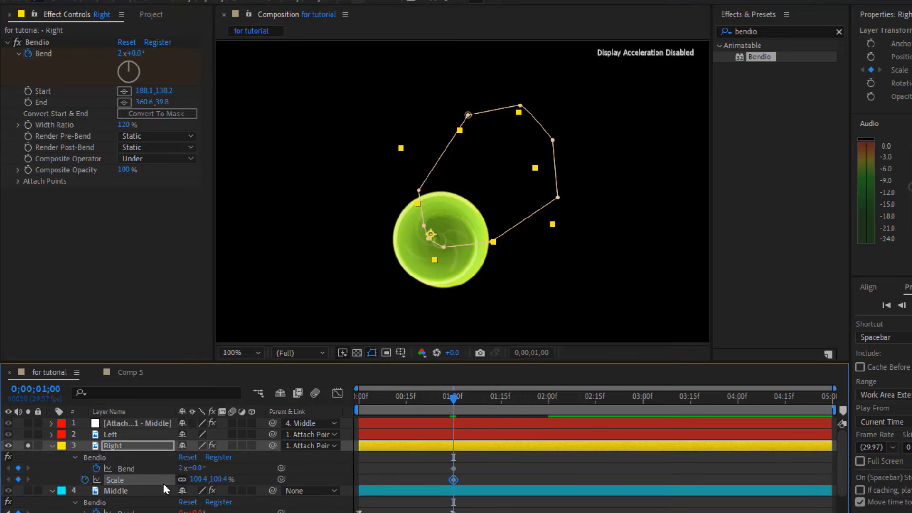
left_click(195, 480)
type("0")
key("Return")
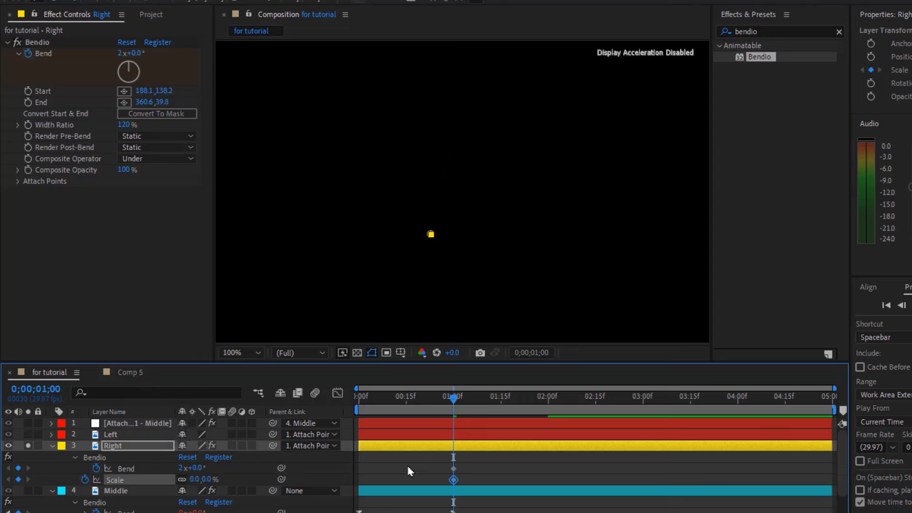
- Keyframe the Right leaf's Bend at 0 and its Scale at 100% at 0;00;01;20
key("shift+Page_Down")
key("shift+Page_Down")
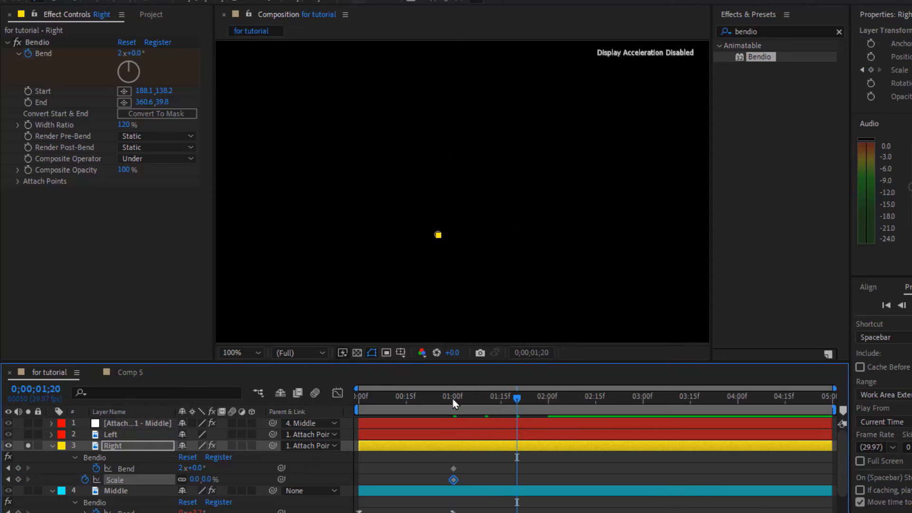
left_click(181, 467)
type("0")
key("Return")
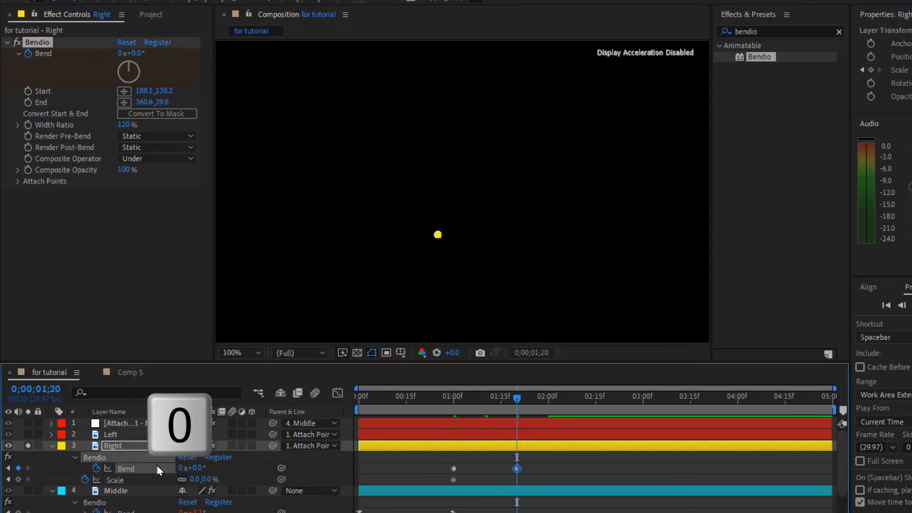
left_click(205, 479)
type("100")
key("Return")
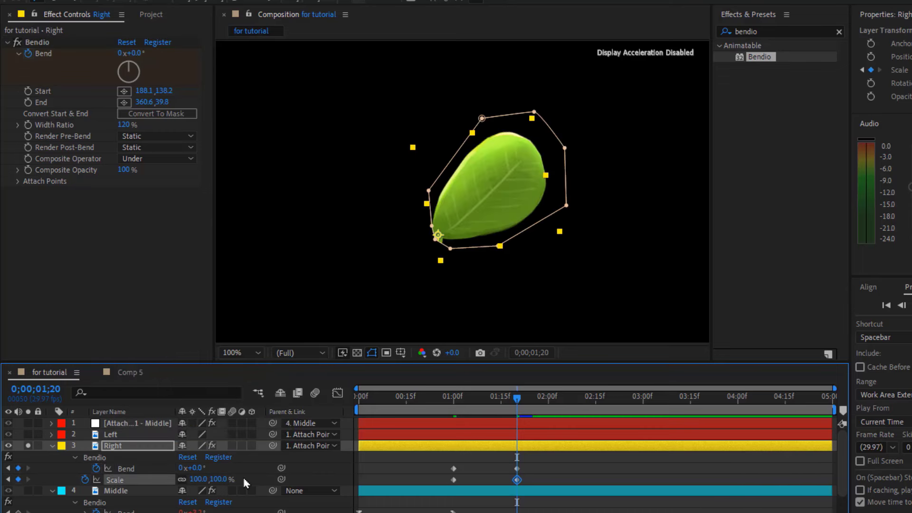
- Apply Easy Ease to the Right leaf's Scale and Bend keyframes and adjust the Bend curve's final handle in the graph
left_click(454, 479, "shift")
key("F9")
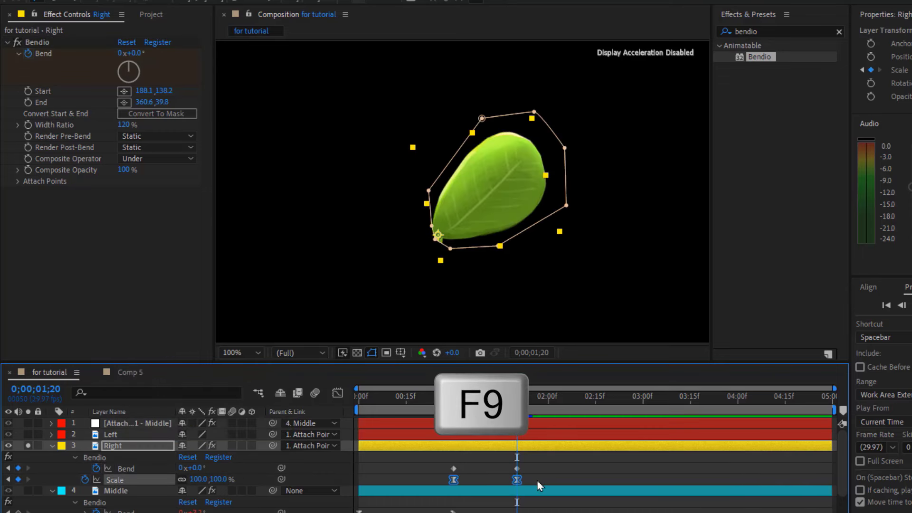
left_click(453, 468)
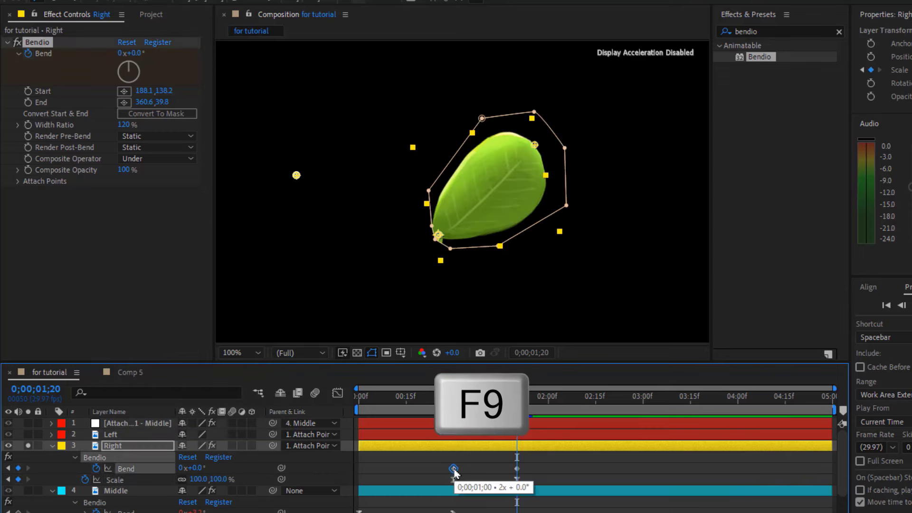
left_click(336, 394)
left_click_drag(503, 468, 491, 443)
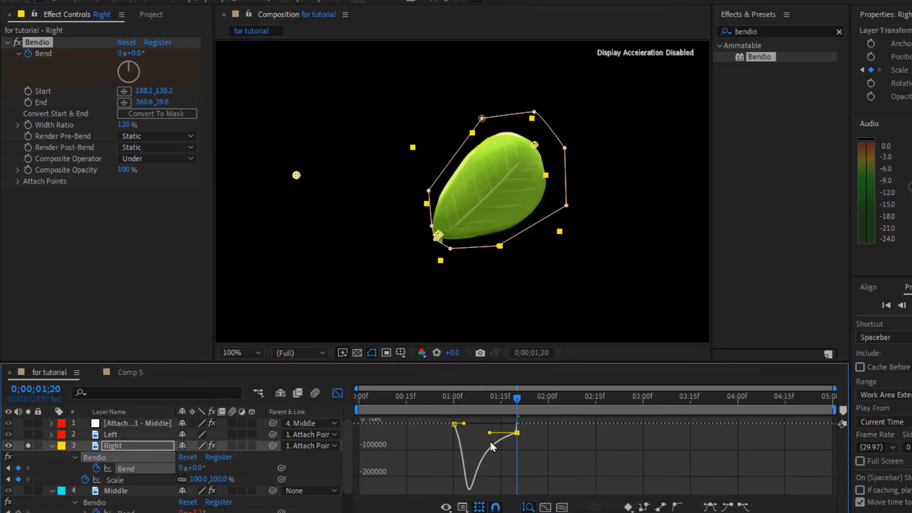
left_click(338, 393)
- Solo the Middle layer as well and preview the stem and right leaf animation from the first frame
left_click(359, 402)
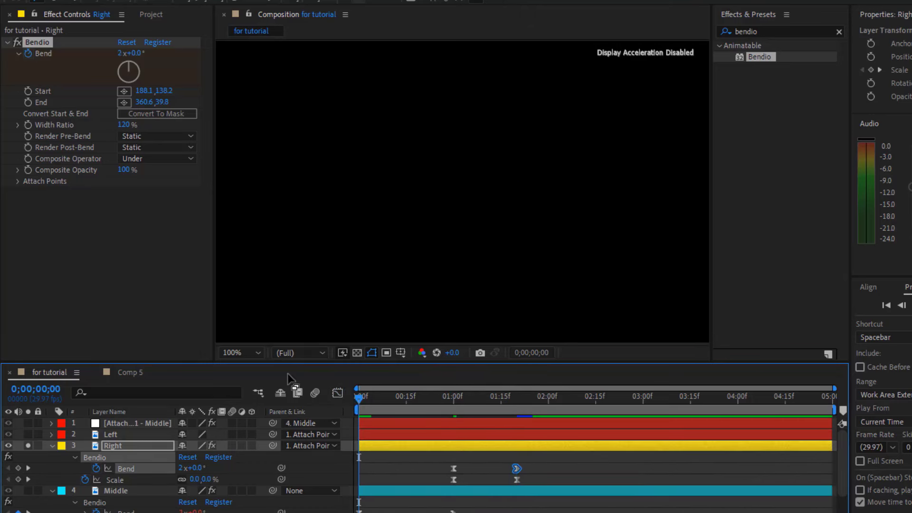
left_click(249, 350)
left_click(264, 119)
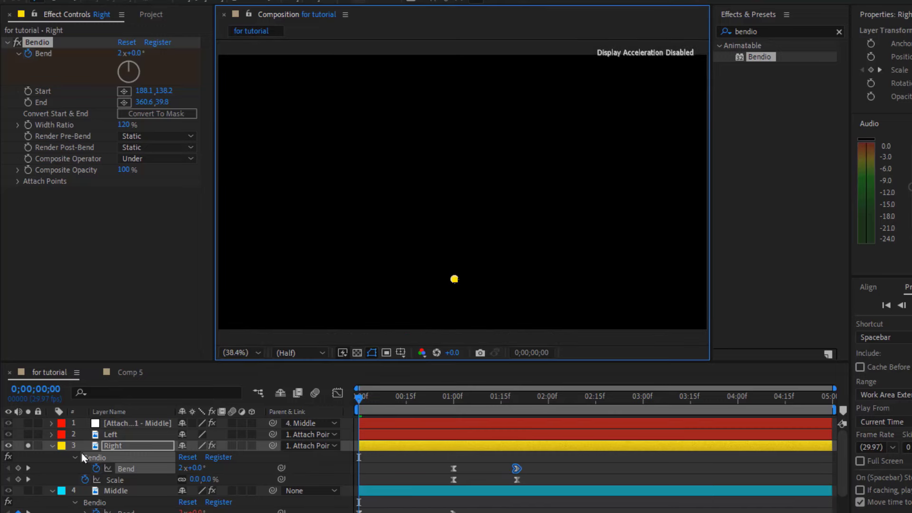
left_click(29, 492)
key("space")
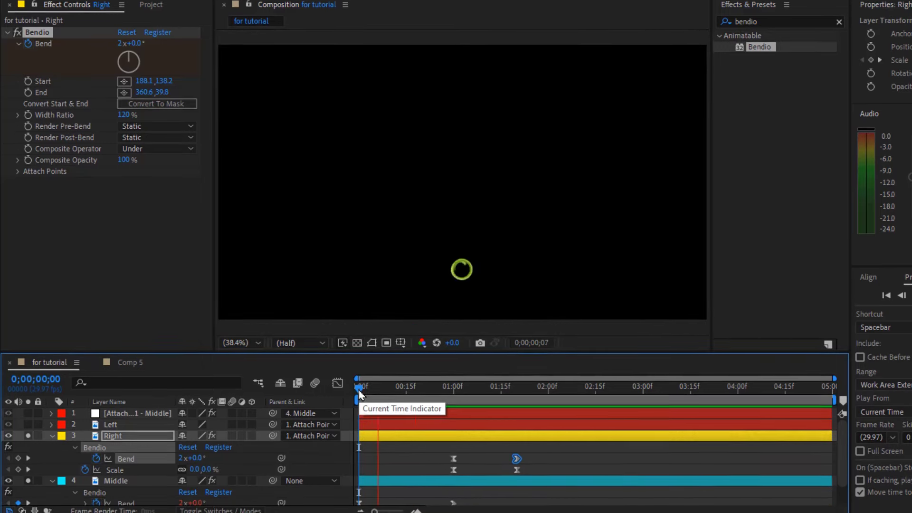
key("space")
- Move all of the Right leaf's Bend and Scale keyframes earlier to start at 0;00;00;27, and preview the animation
left_click_drag(533, 445, 455, 462)
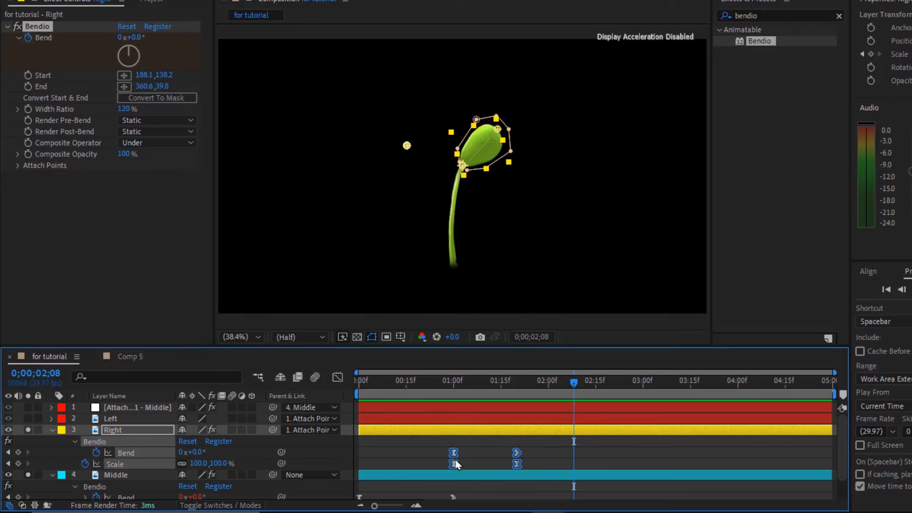
left_click(358, 390)
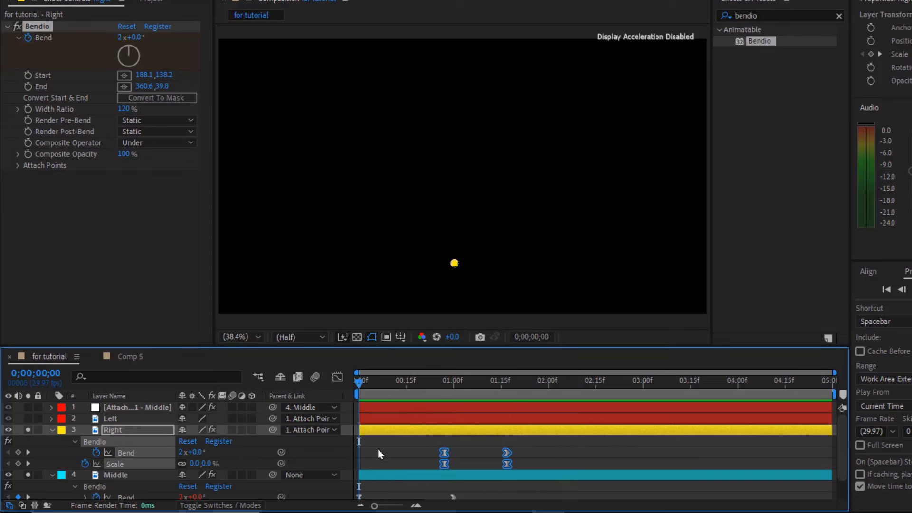
scroll(378, 454, "down", 2)
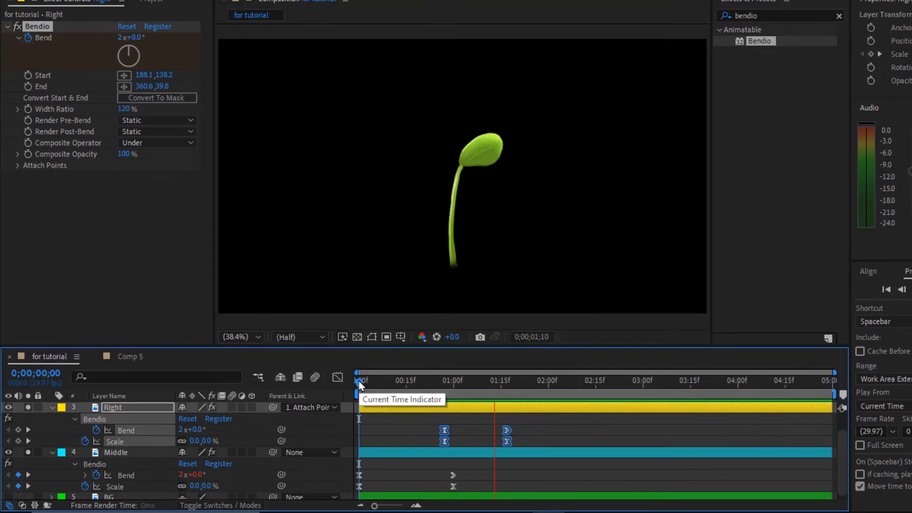
key("space")
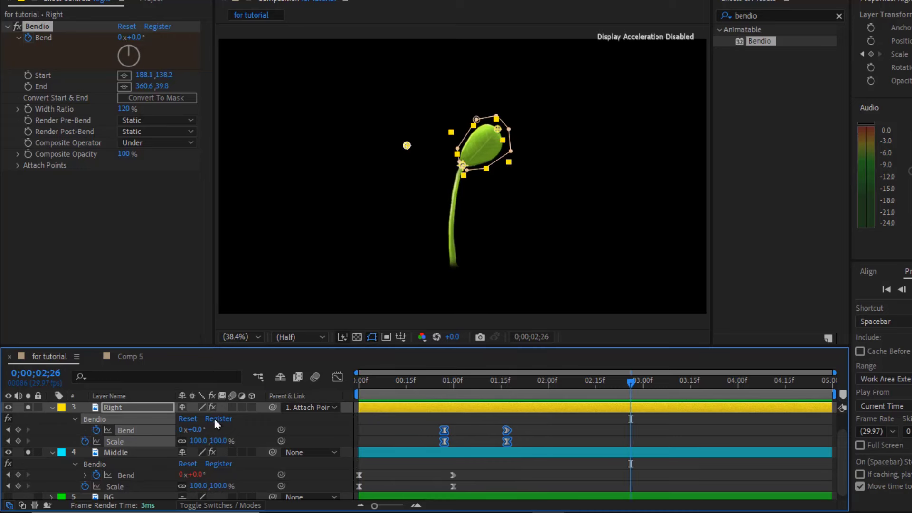
- Copy the Right leaf's Bend and Scale keyframes and paste them onto the soloed Left layer at 0;00;00;27
key("ctrl+c")
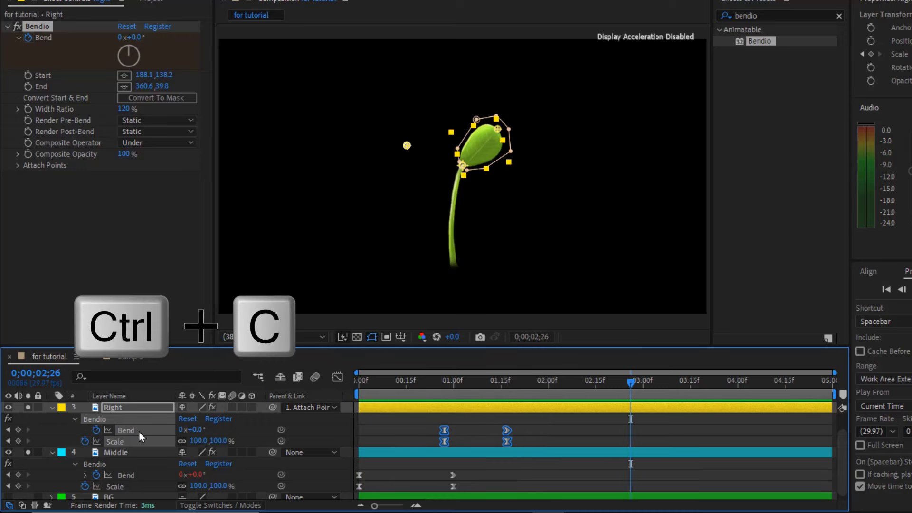
left_click(119, 410)
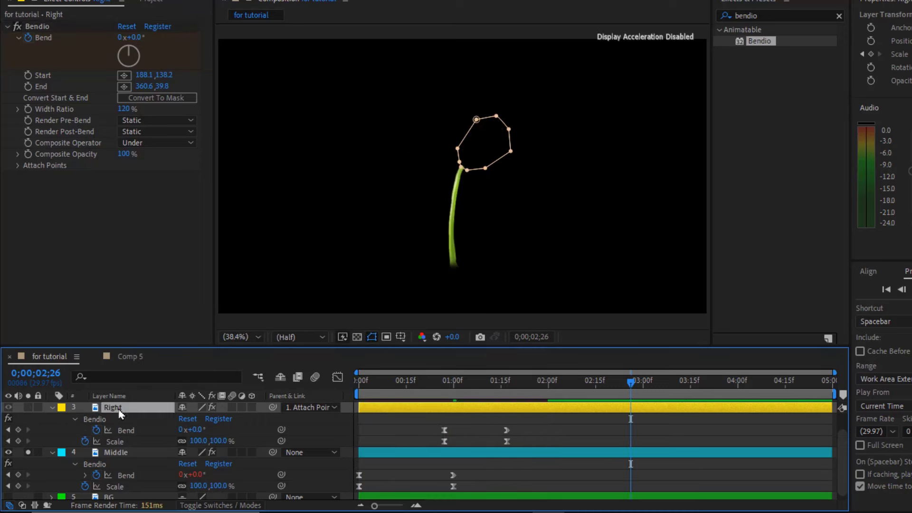
key("u")
left_click(114, 419)
left_click(120, 434)
key("u")
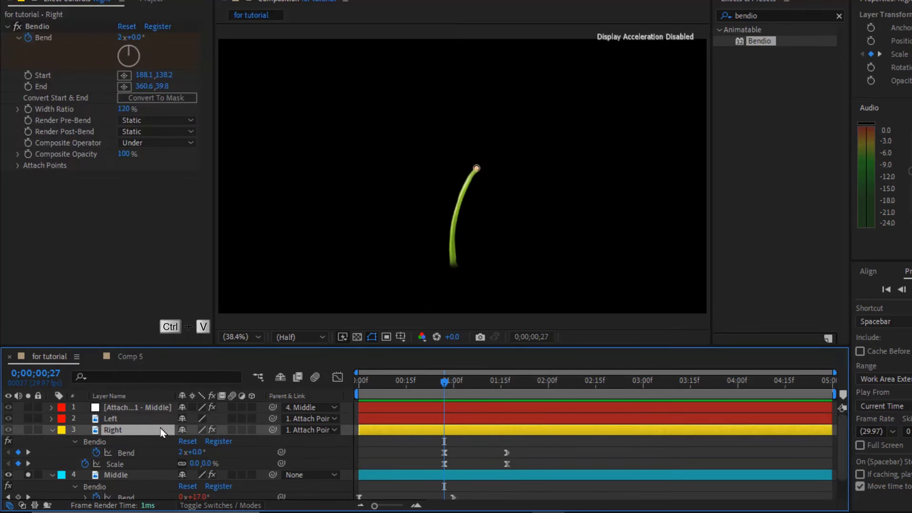
left_click(134, 420)
key("ctrl+v")
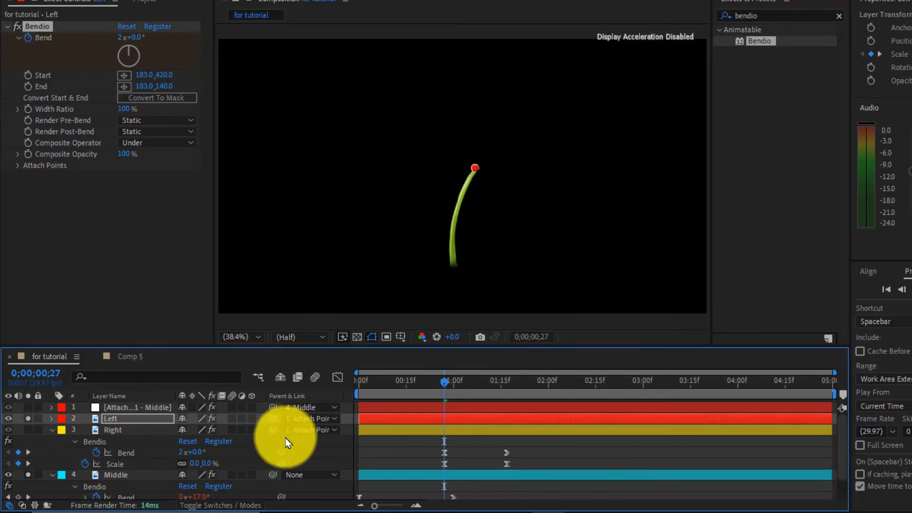
- Set the Left leaf's Bendio Start at its base (175.4, 135.2), End at its tip (14.8, 20.7), and Width Ratio to 133%
left_click_drag(446, 382, 510, 382)
scroll(433, 220, "up", 3)
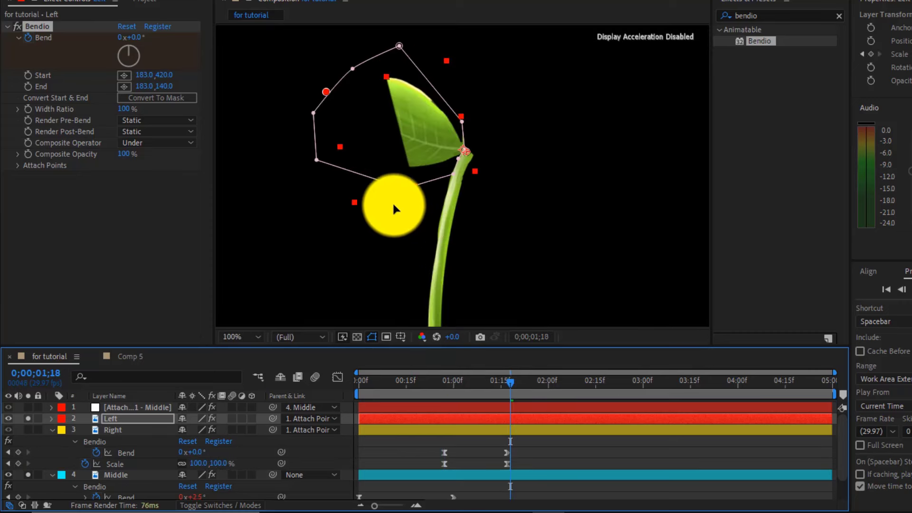
left_click(125, 76)
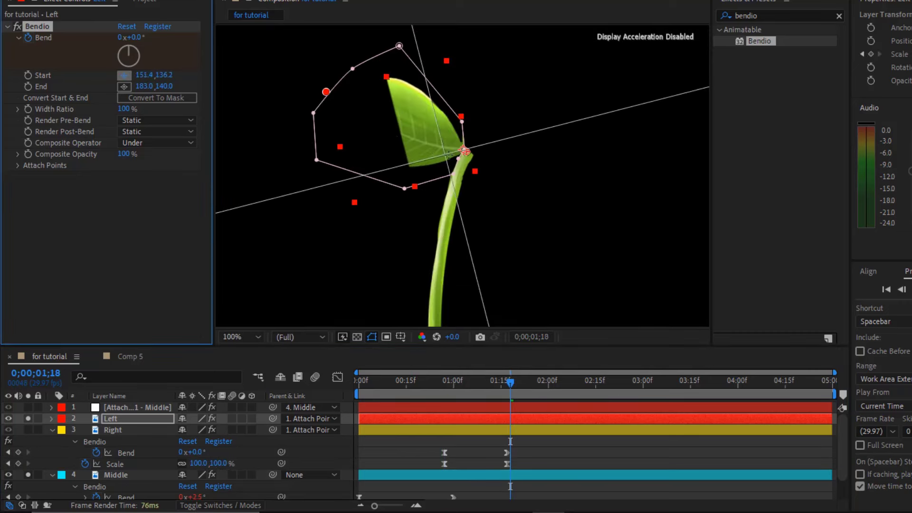
left_click(463, 150)
left_click(124, 86)
left_click(339, 102)
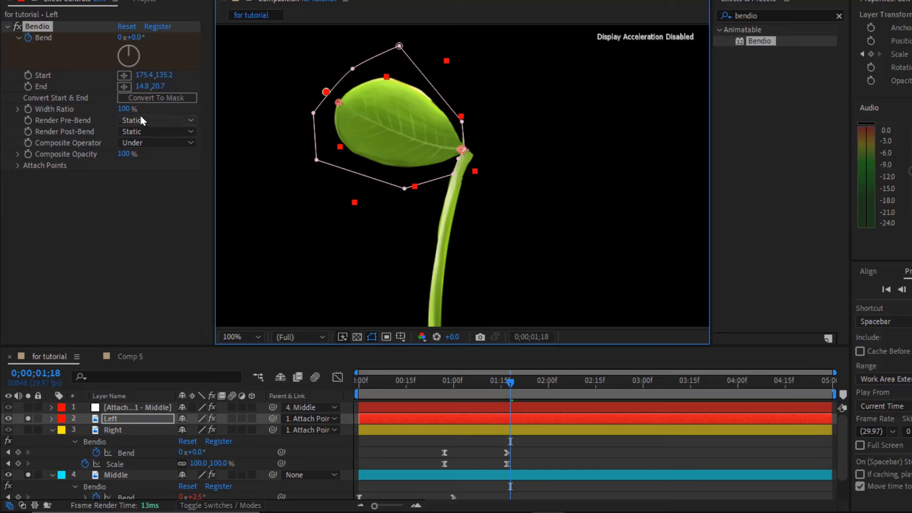
- Turn off solo on the Left and Middle layers and collapse the Right and Middle layers' keyframed properties
left_click(28, 418)
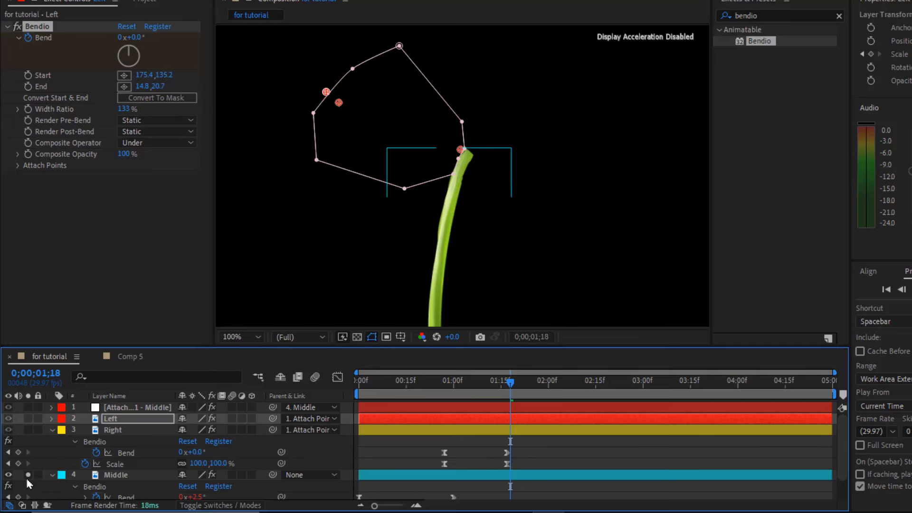
left_click(28, 474)
left_click(116, 430)
key("u")
left_click(119, 442)
key("u")
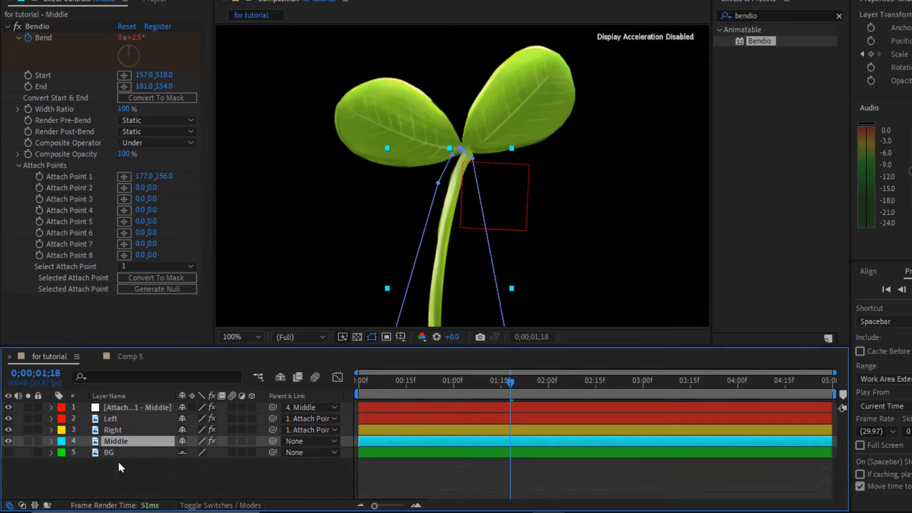
left_click(120, 460)
- Show the BG layer and preview the complete plant animation from the first frame with the composition fitted in the viewer
left_click(242, 337)
left_click(278, 115)
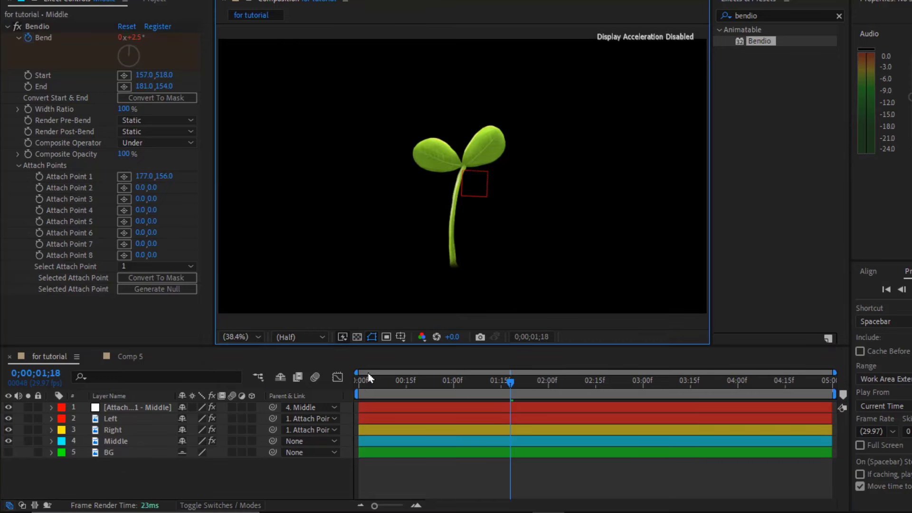
left_click(360, 383)
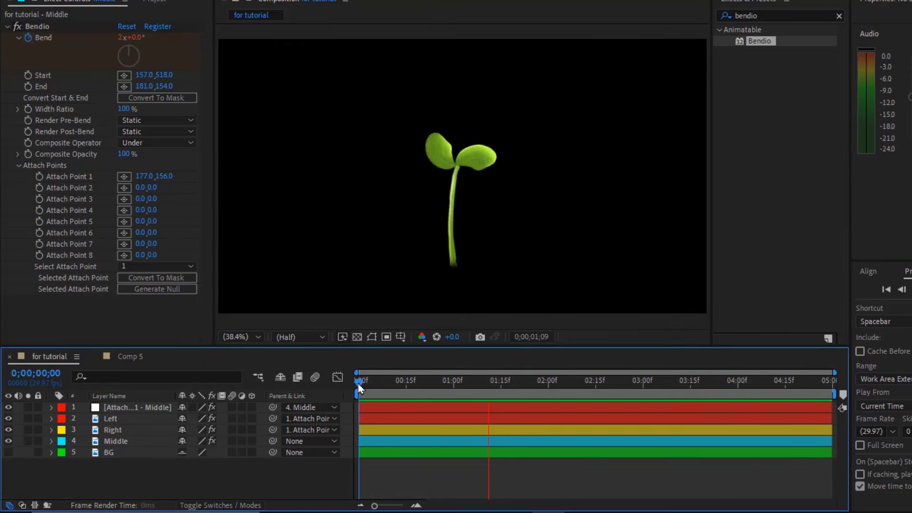
left_click(9, 452)
key("space")
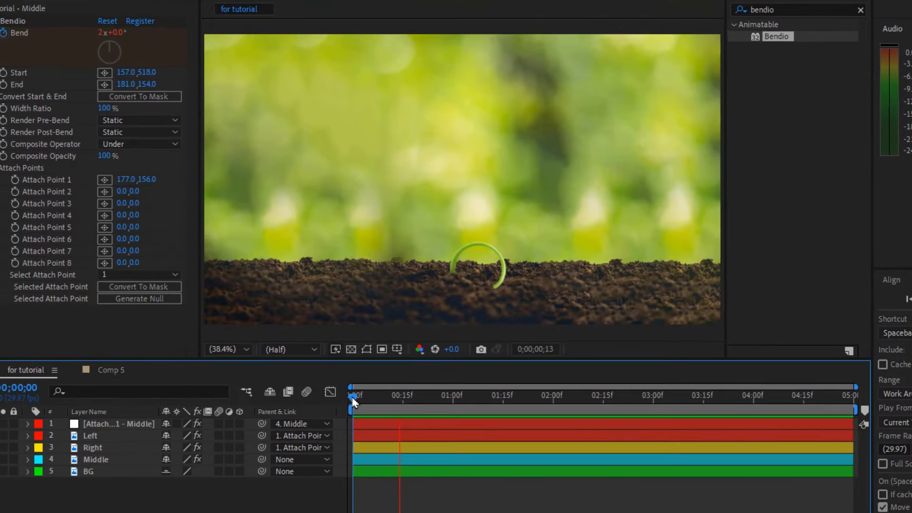